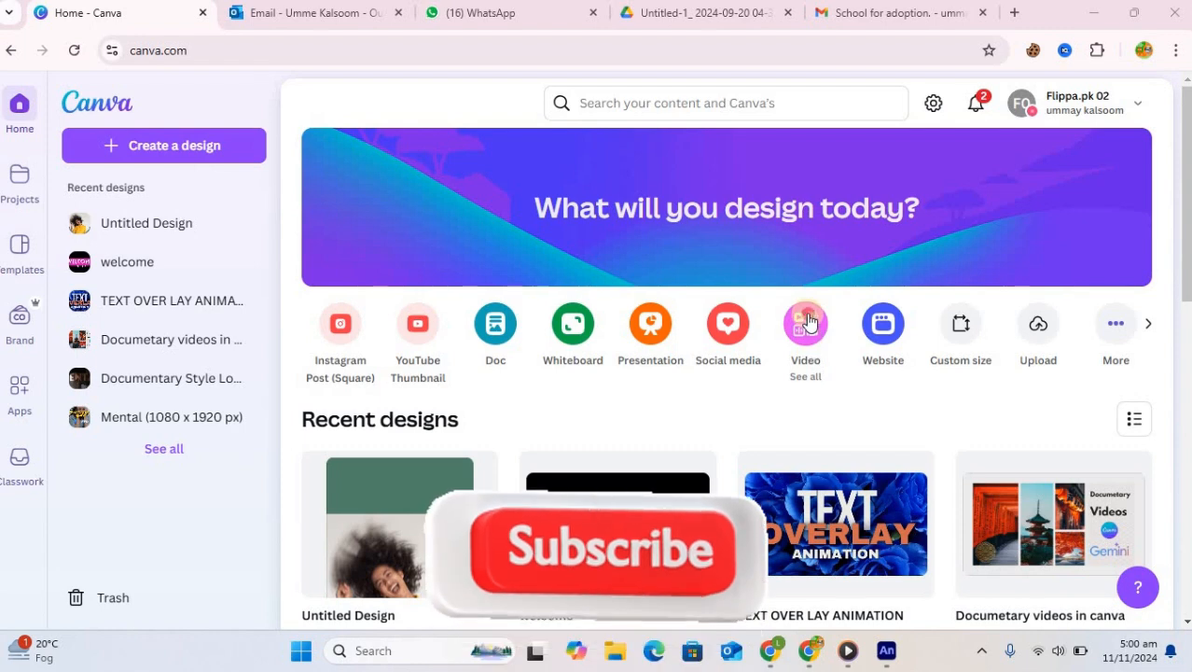
# Create a new custom-size design of 1920 × 1080 px
pyautogui.click(809, 320)
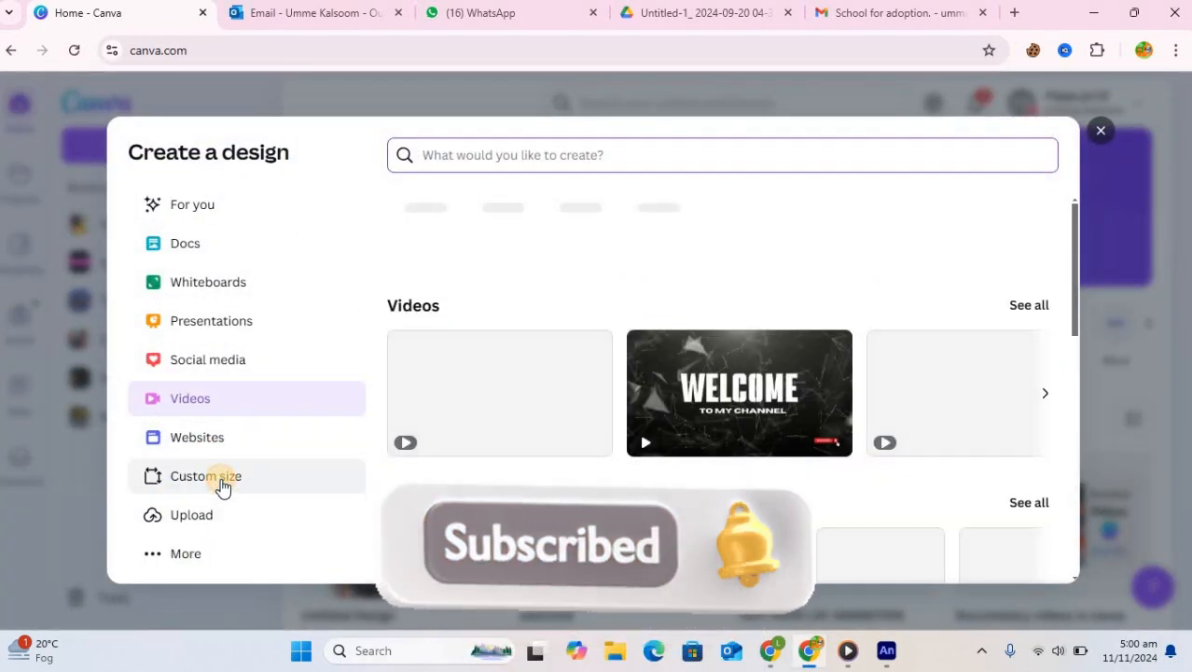
pyautogui.click(221, 482)
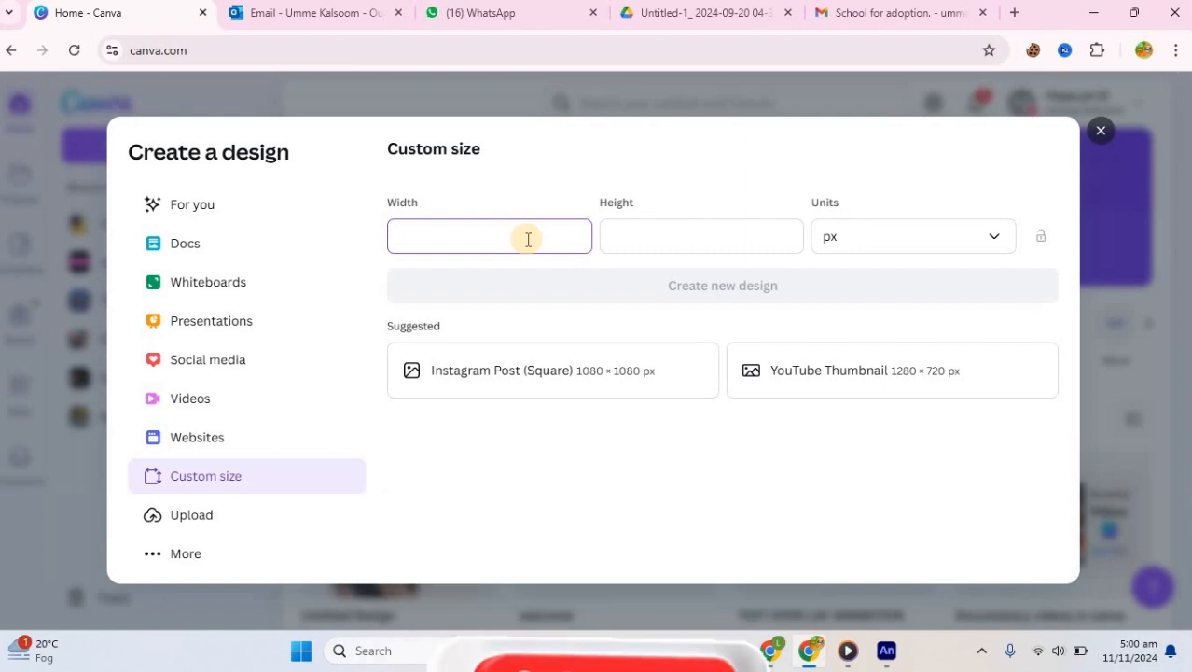
pyautogui.write('19')
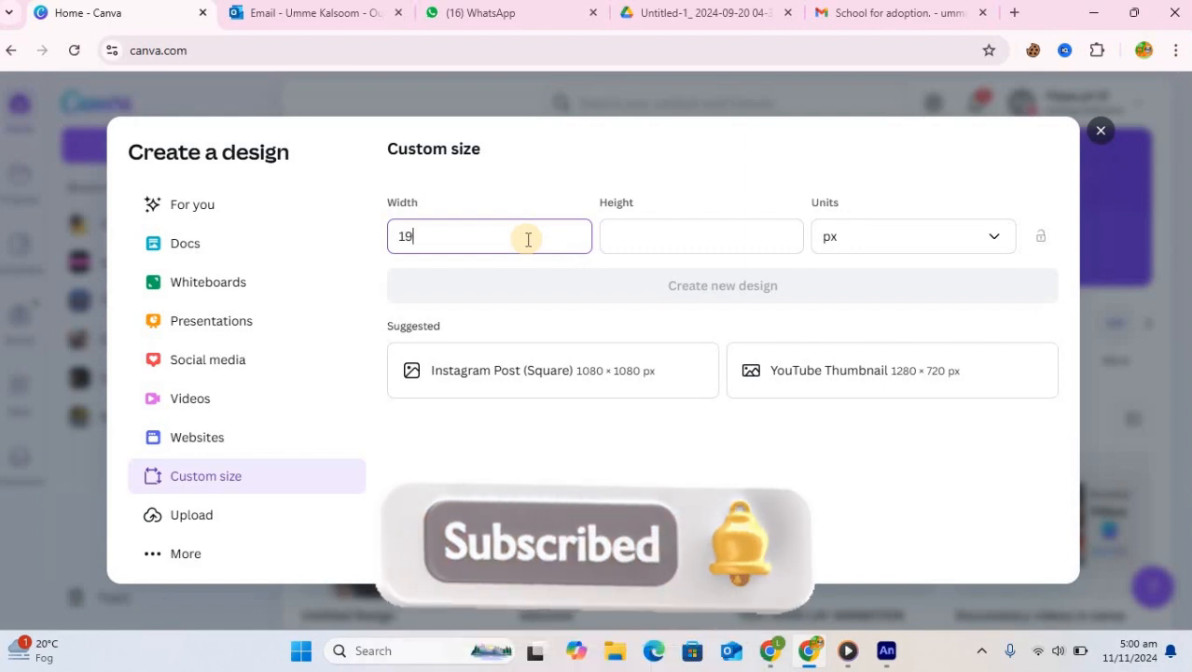
pyautogui.write('20')
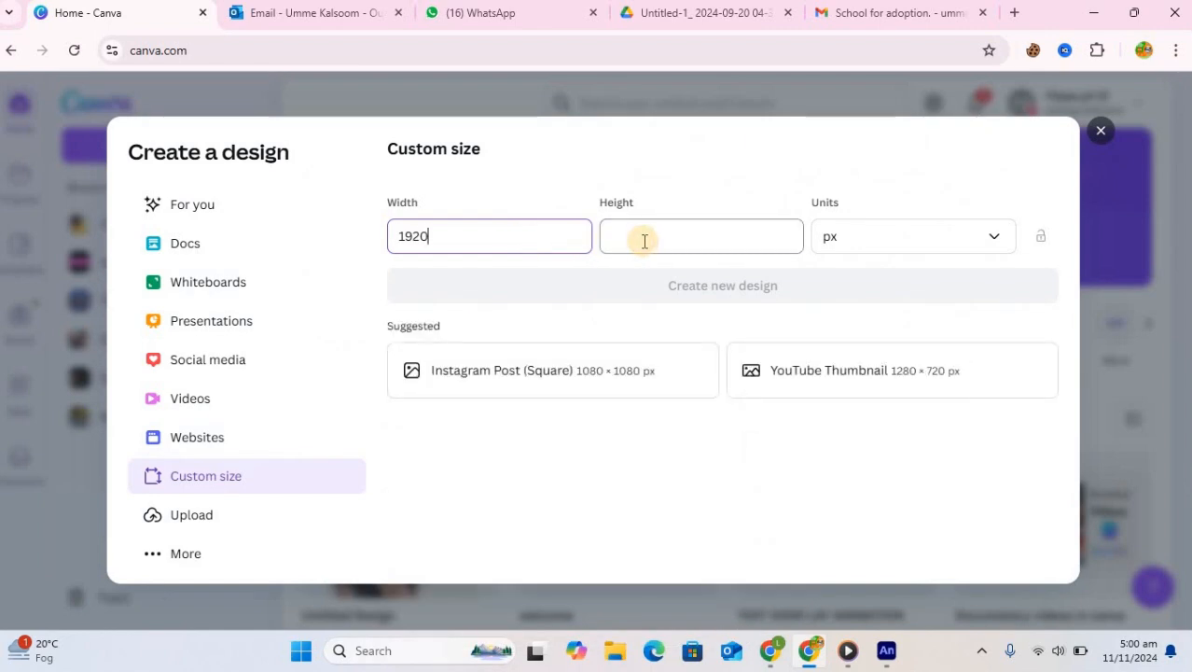
pyautogui.click(643, 241)
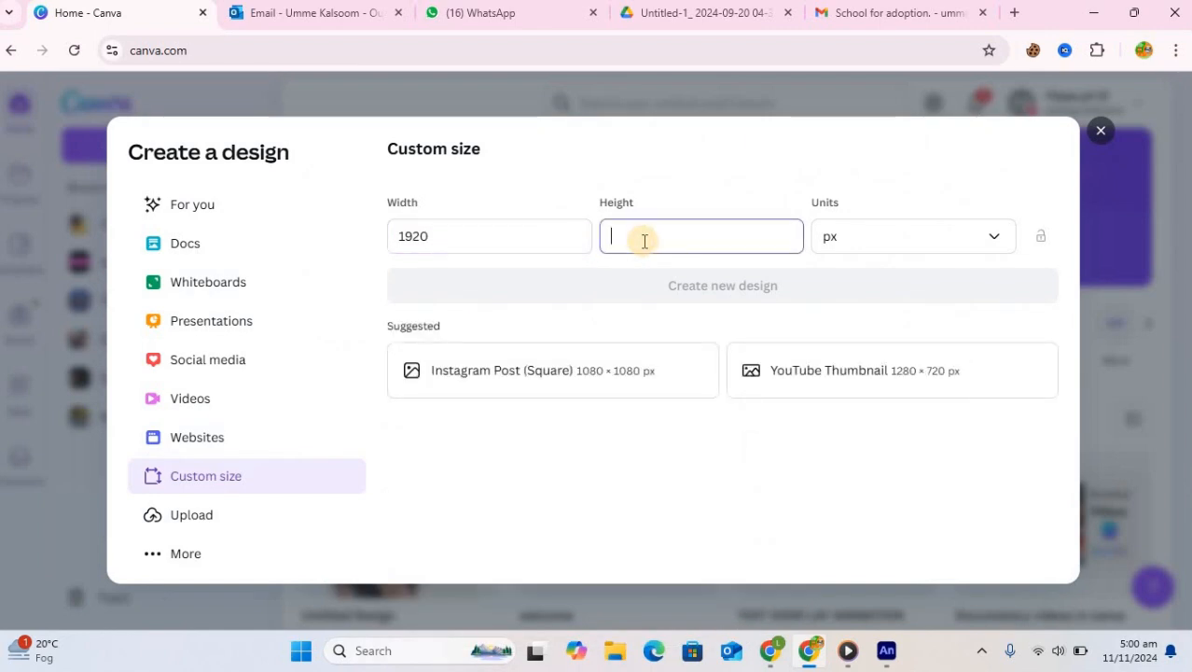
pyautogui.write('1080')
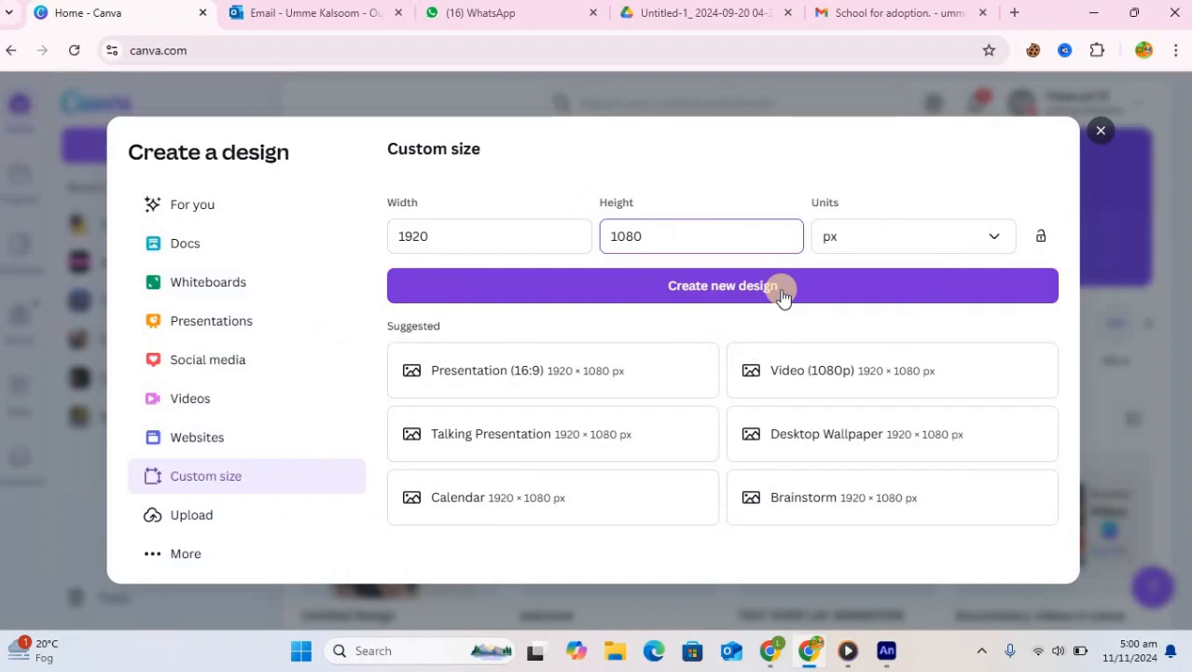
pyautogui.click(781, 294)
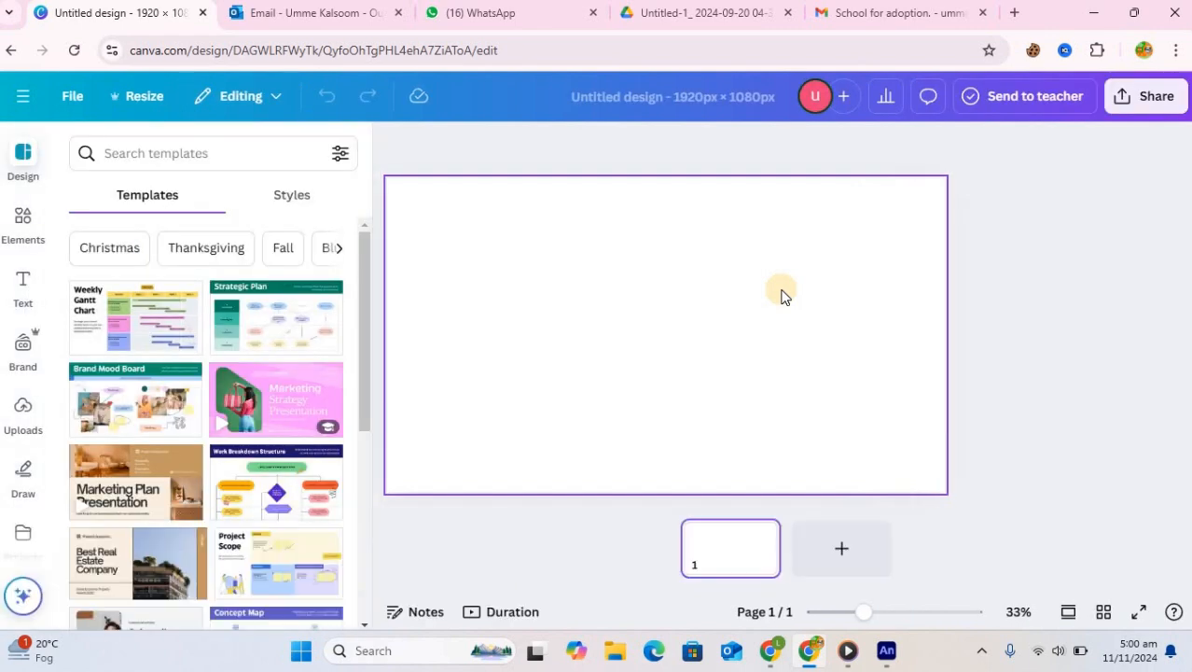
# Search the elements for frames and add the letter frames S, P, L, A, S and H to the canvas
pyautogui.click(23, 233)
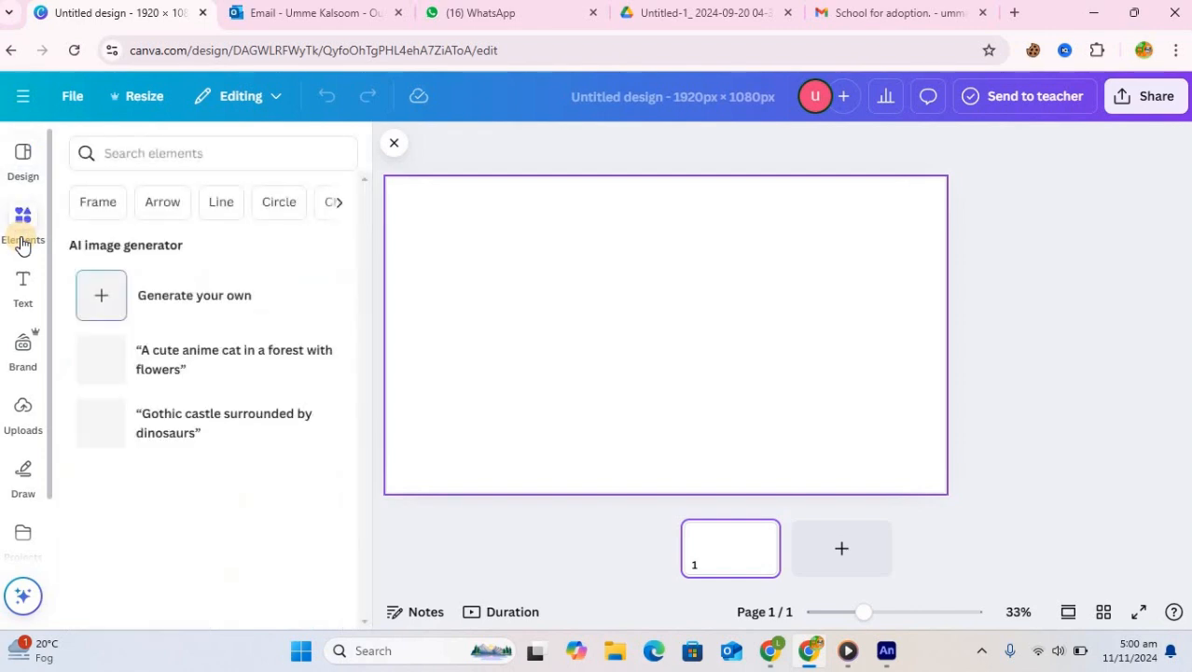
pyautogui.click(231, 153)
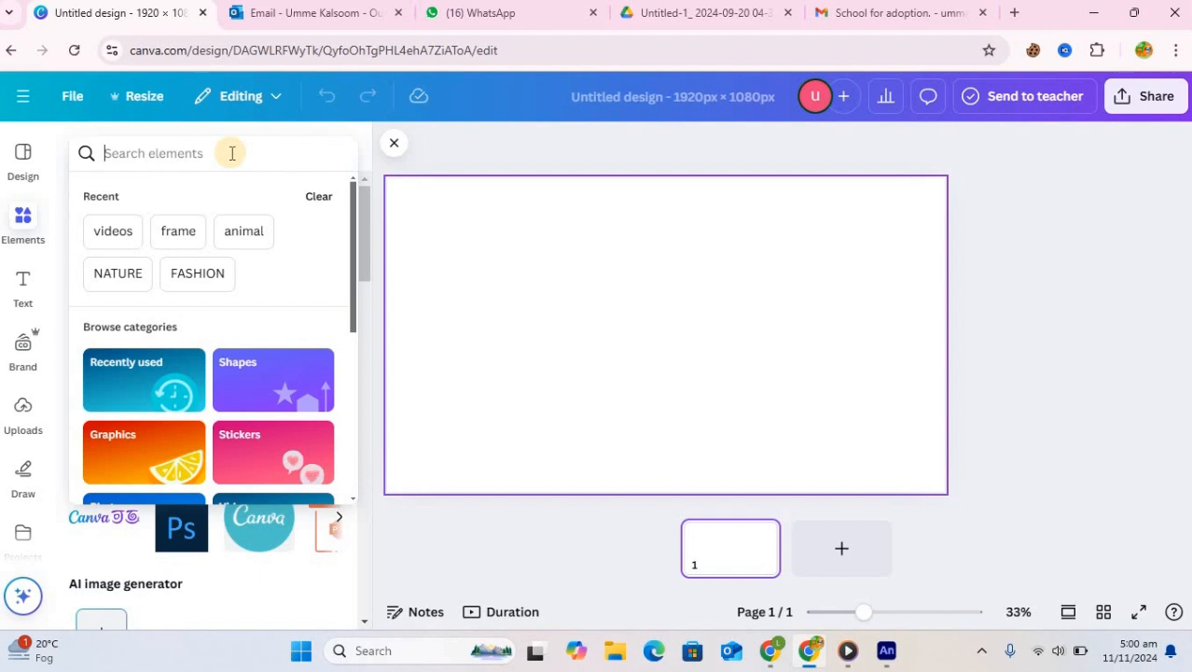
pyautogui.click(178, 230)
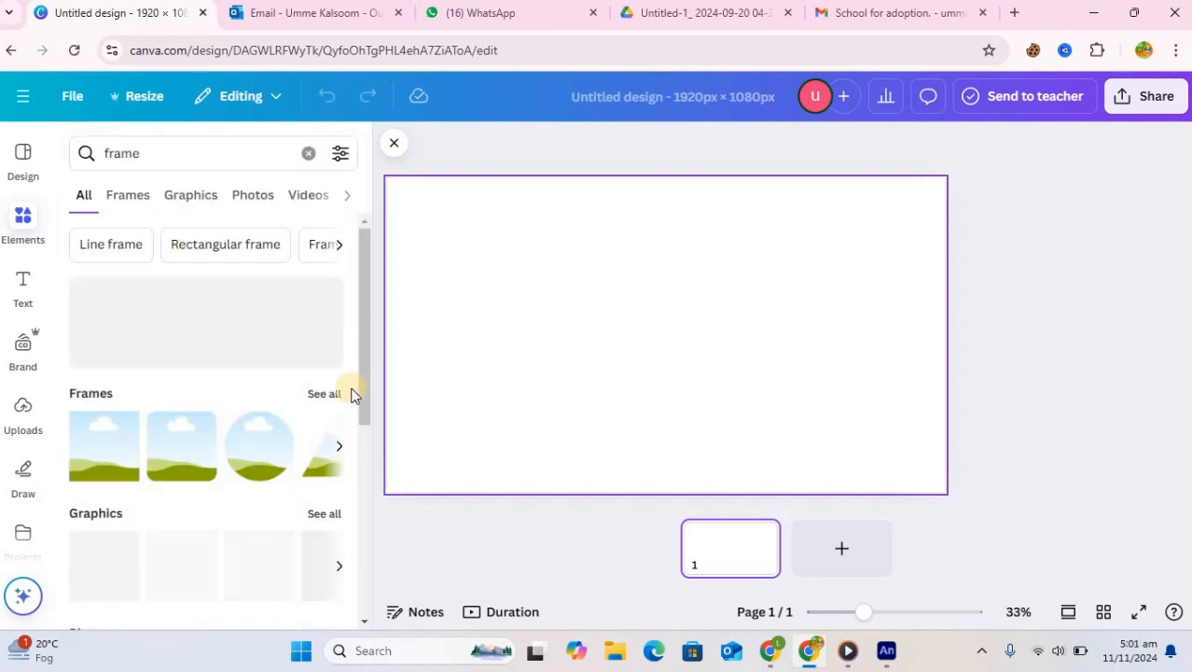
pyautogui.click(325, 394)
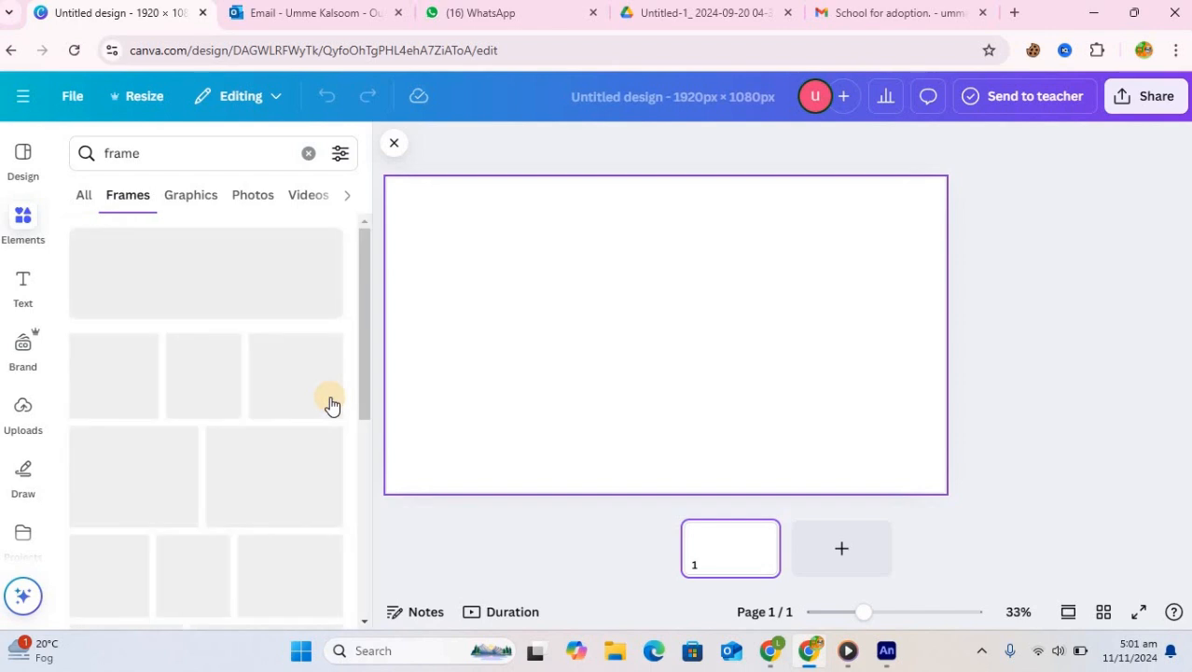
pyautogui.moveTo(361, 405); pyautogui.dragTo(365, 508)
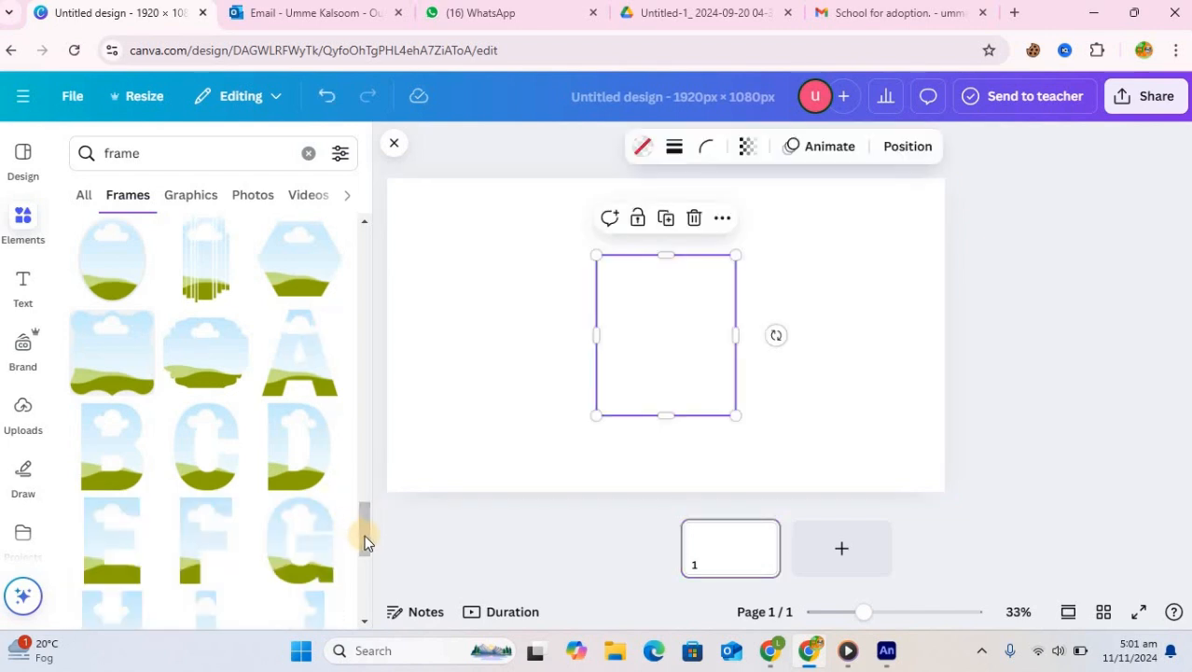
pyautogui.moveTo(364, 535); pyautogui.dragTo(365, 584)
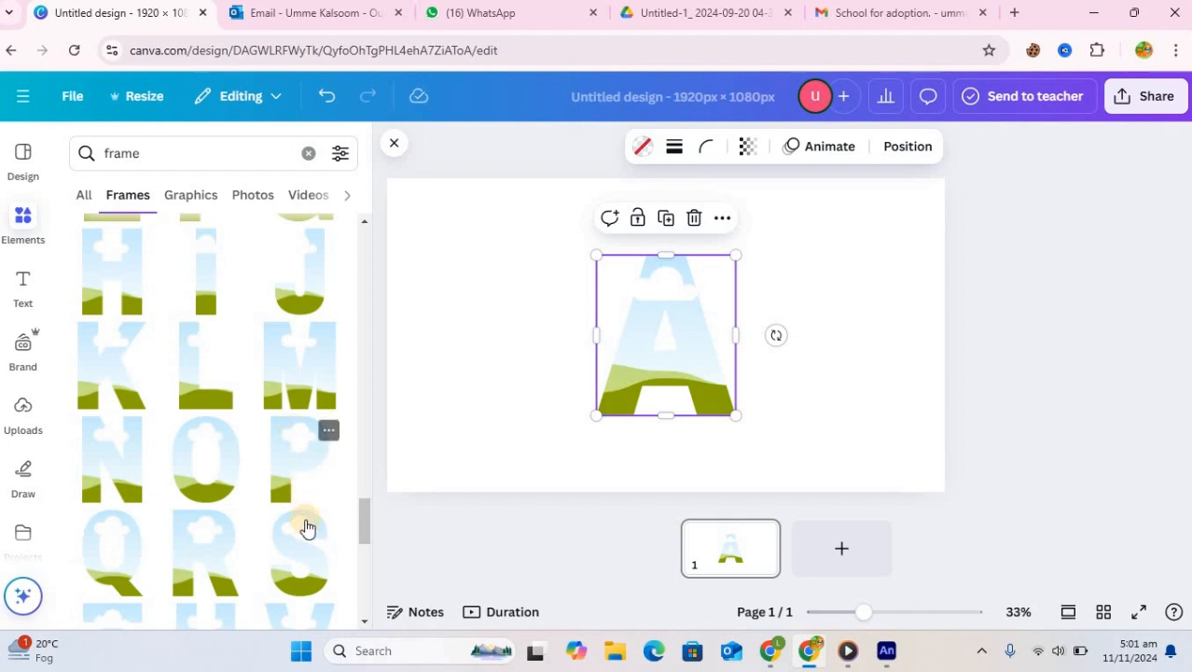
pyautogui.click(307, 528)
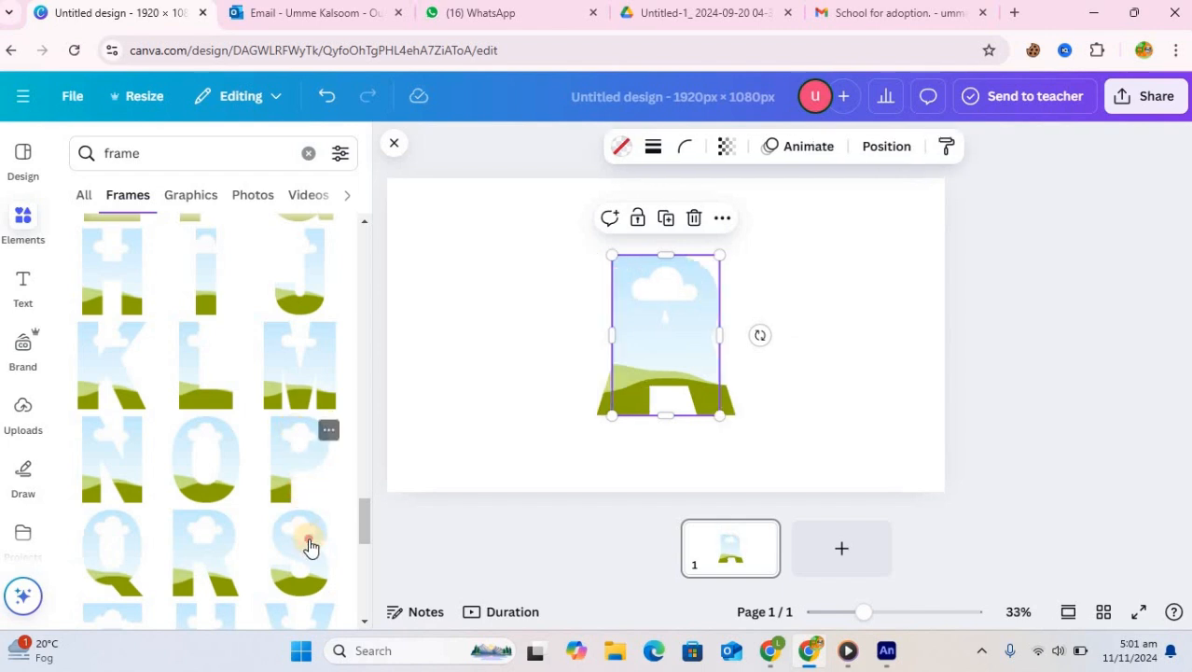
pyautogui.click(367, 557)
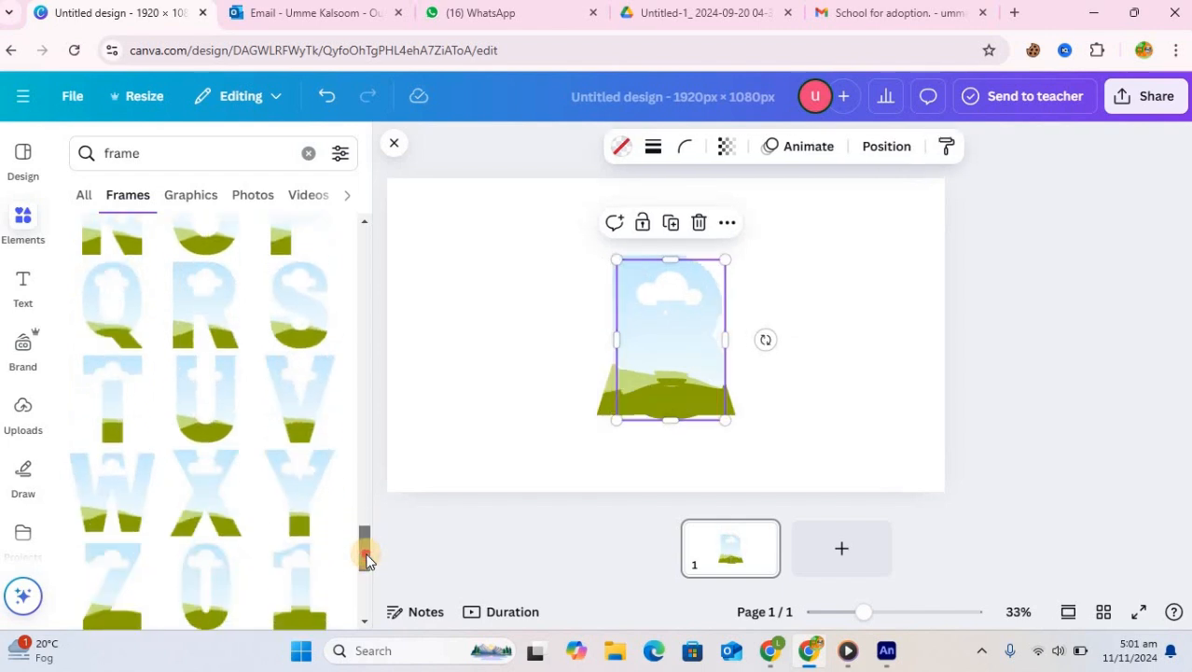
pyautogui.moveTo(366, 563); pyautogui.dragTo(134, 471)
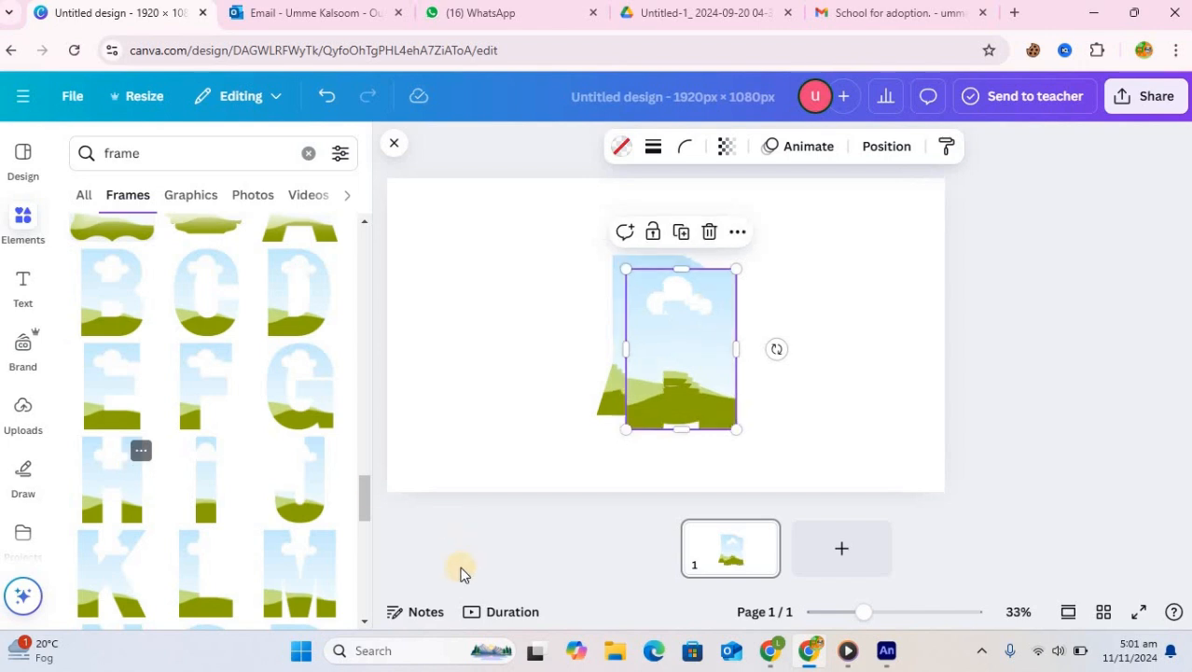
# Arrange the letter frames side by side across the canvas to spell SPLASH
pyautogui.click(804, 393)
pyautogui.moveTo(677, 375); pyautogui.dragTo(790, 352)
pyautogui.moveTo(680, 356); pyautogui.dragTo(446, 342)
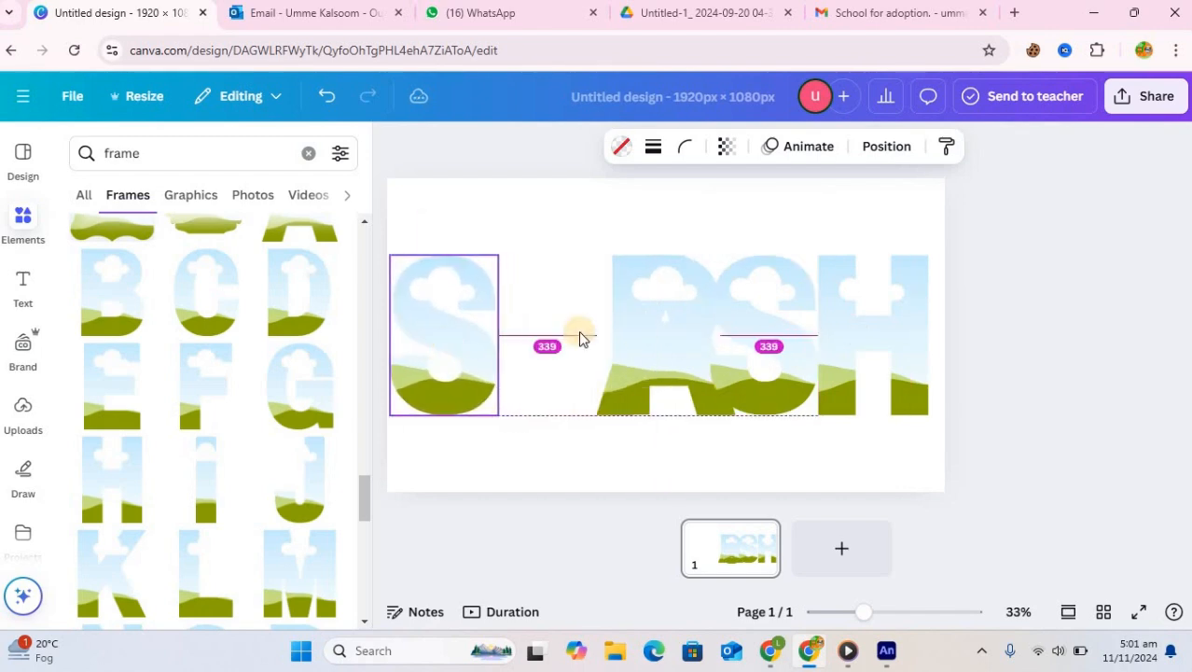
pyautogui.moveTo(643, 335); pyautogui.dragTo(540, 333)
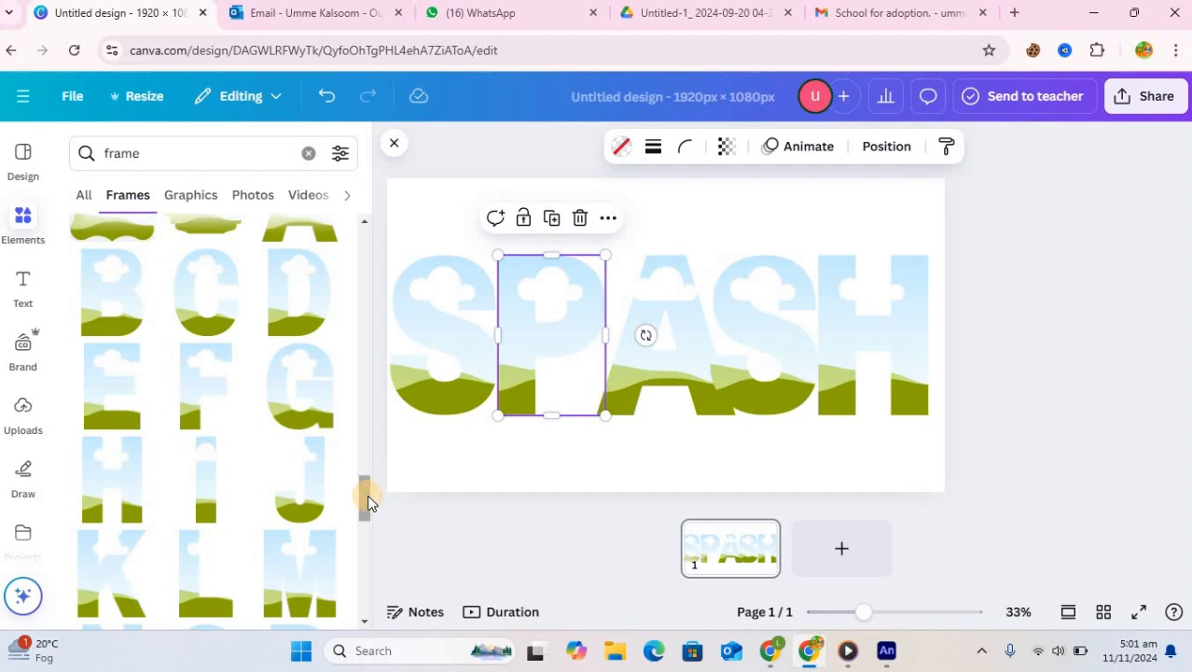
pyautogui.click(634, 383)
pyautogui.moveTo(635, 383); pyautogui.dragTo(585, 385)
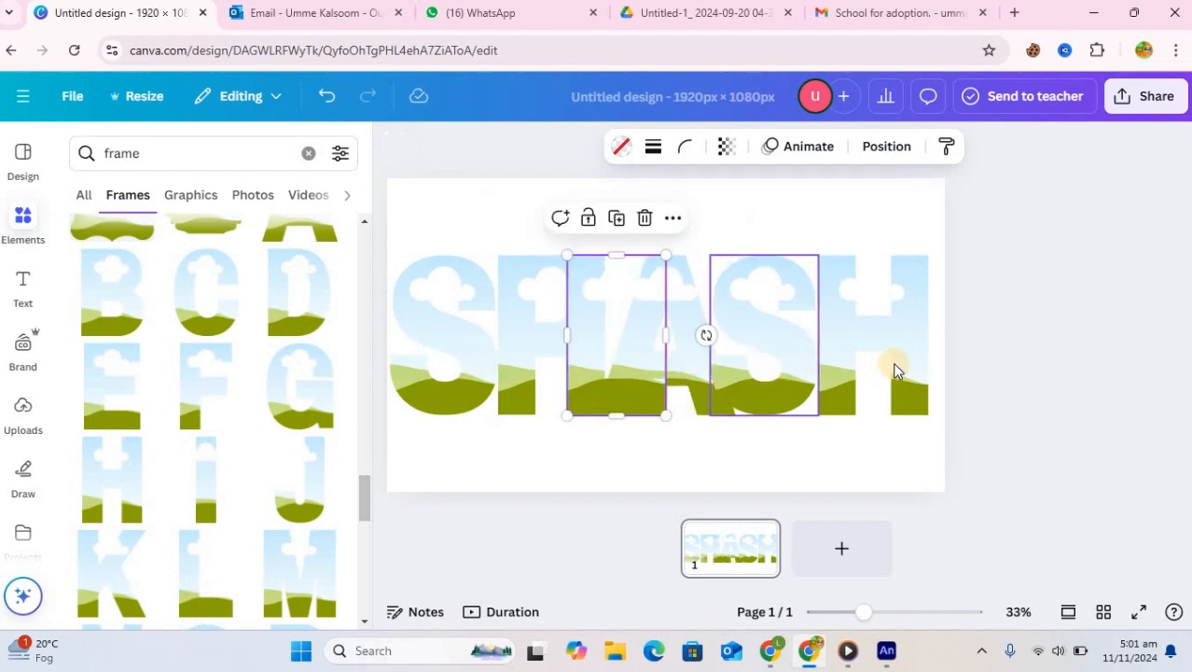
pyautogui.moveTo(897, 369); pyautogui.dragTo(882, 347)
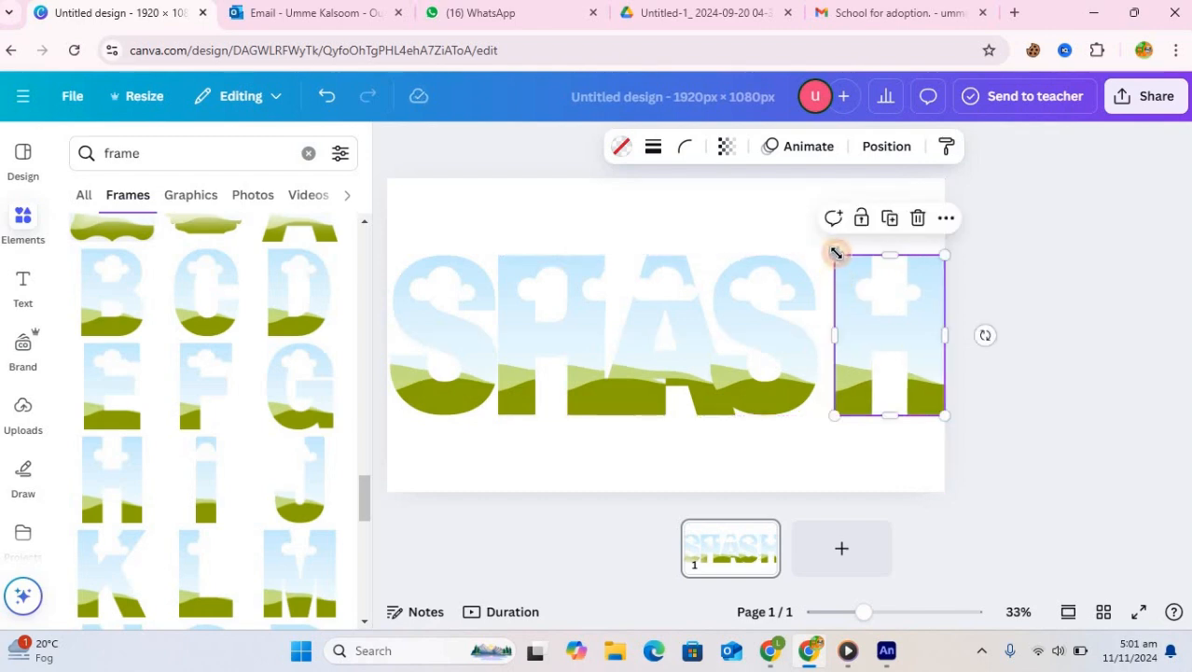
# Shrink and reposition the H and second S letter frames at the right end of the word
pyautogui.moveTo(846, 257); pyautogui.dragTo(841, 266)
pyautogui.click(904, 343)
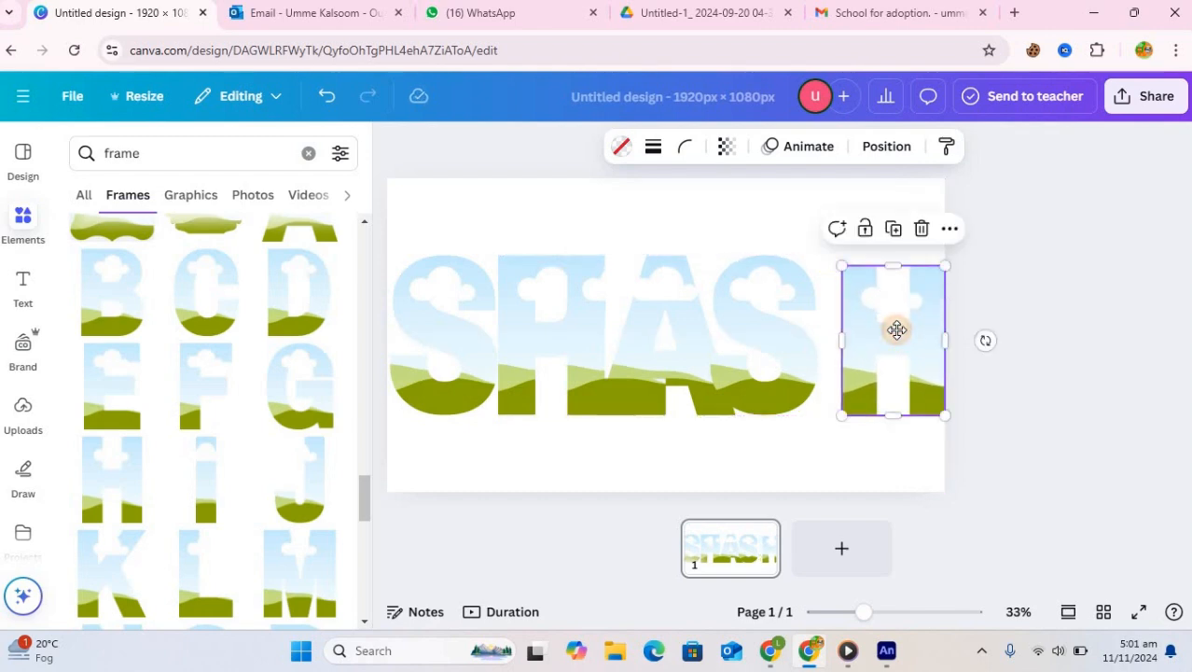
pyautogui.moveTo(896, 329); pyautogui.dragTo(888, 318)
pyautogui.click(799, 298)
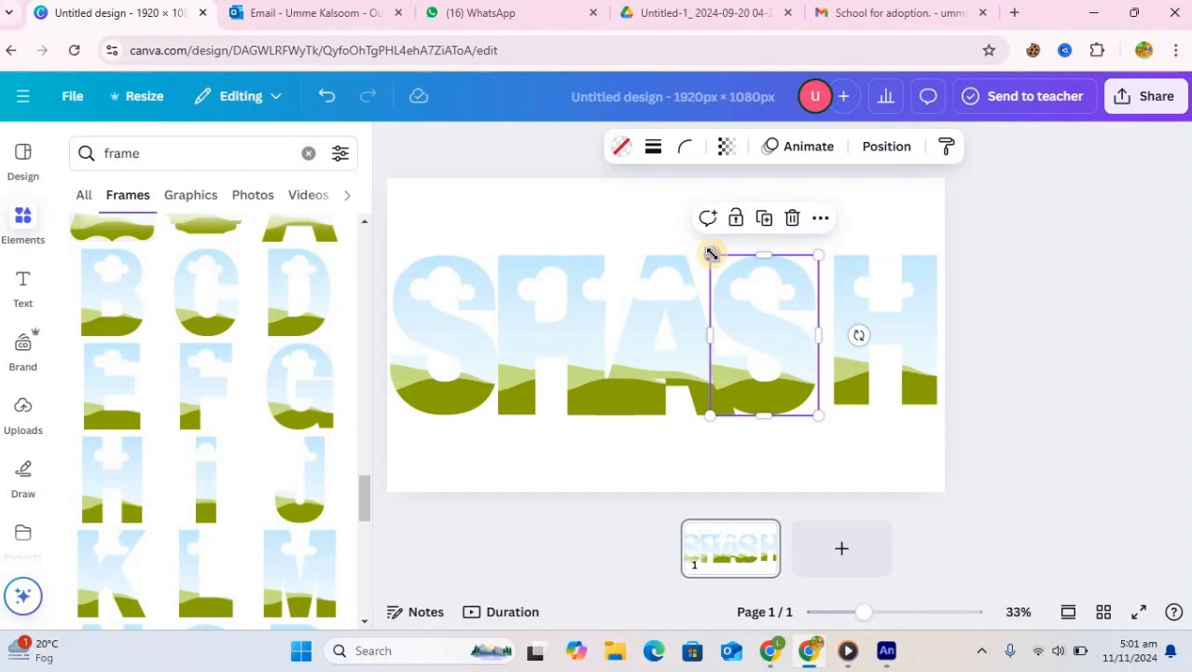
pyautogui.moveTo(728, 263); pyautogui.dragTo(736, 277)
pyautogui.moveTo(794, 367); pyautogui.dragTo(800, 367)
# Shrink and reposition the A and L letter frames so they sit evenly in the row
pyautogui.click(697, 364)
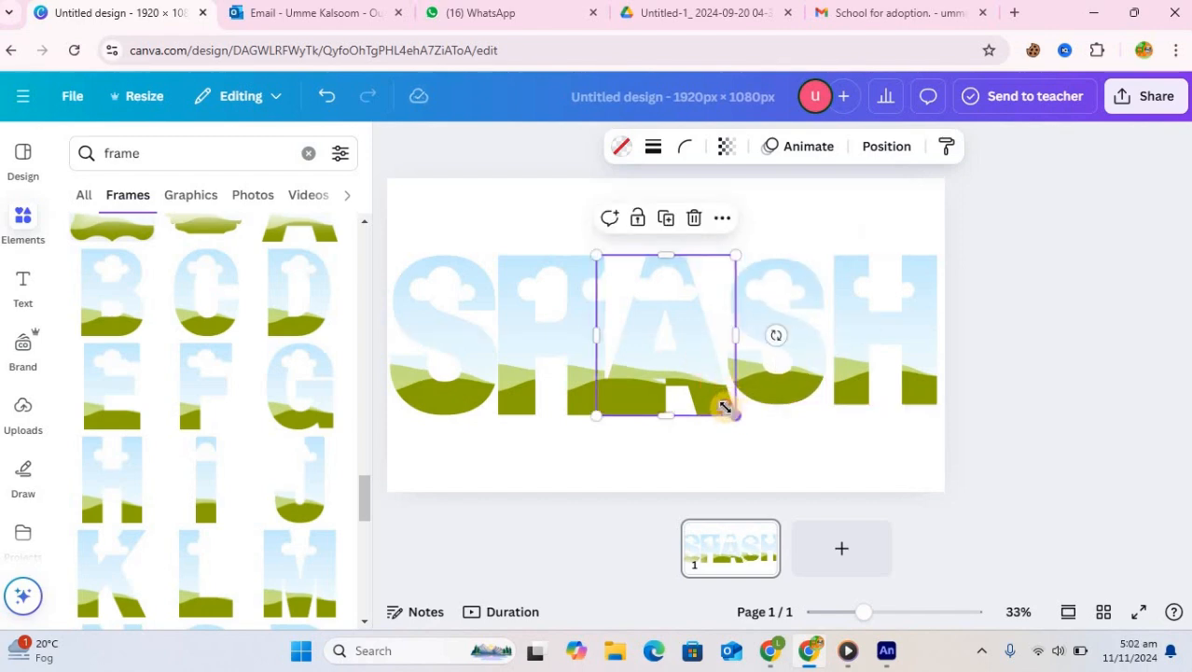
pyautogui.moveTo(717, 397)
pyautogui.mouseDown()
pyautogui.moveTo(700, 379)
pyautogui.moveTo(722, 378)
pyautogui.mouseUp()
pyautogui.click(591, 371)
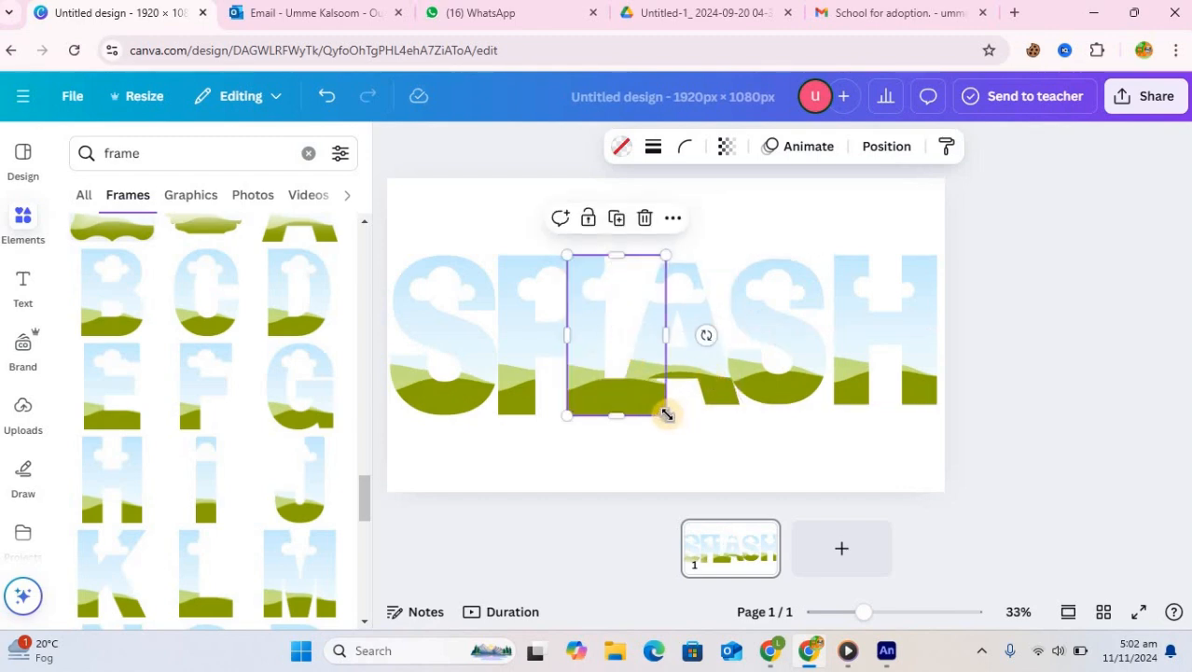
pyautogui.moveTo(650, 411)
pyautogui.mouseDown()
pyautogui.moveTo(630, 399)
pyautogui.moveTo(650, 390)
pyautogui.mouseUp()
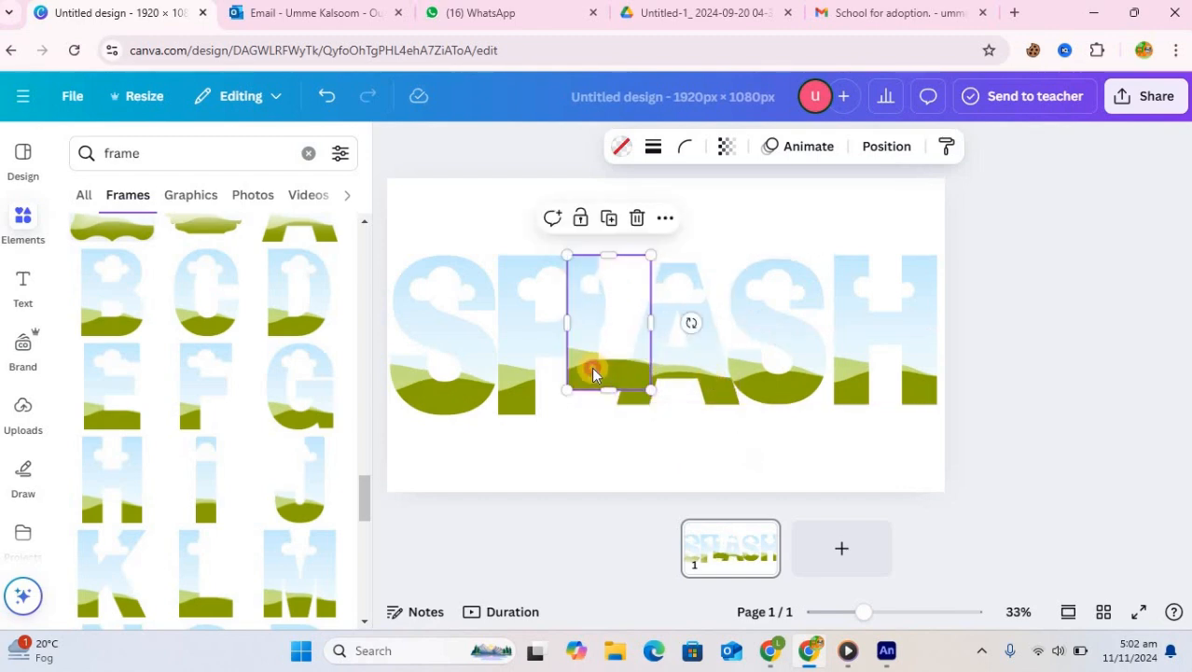
pyautogui.moveTo(576, 380); pyautogui.dragTo(554, 395)
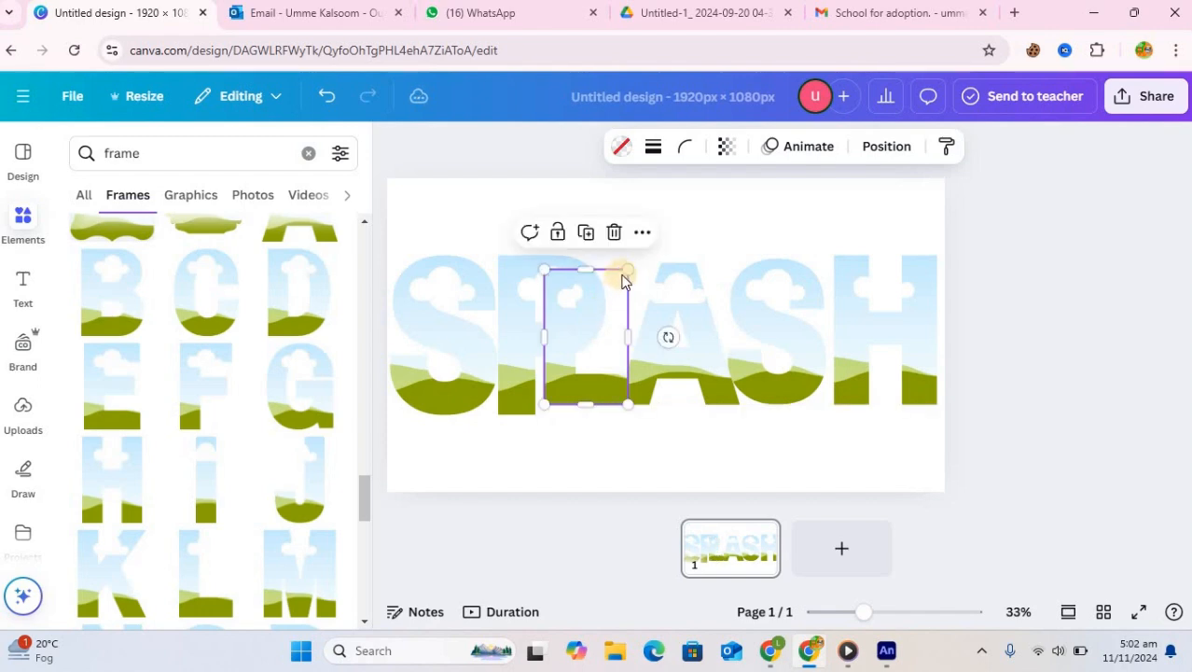
pyautogui.moveTo(632, 264); pyautogui.dragTo(637, 257)
# Resize and reposition the P and first S letter frames to match the other letters
pyautogui.click(518, 306)
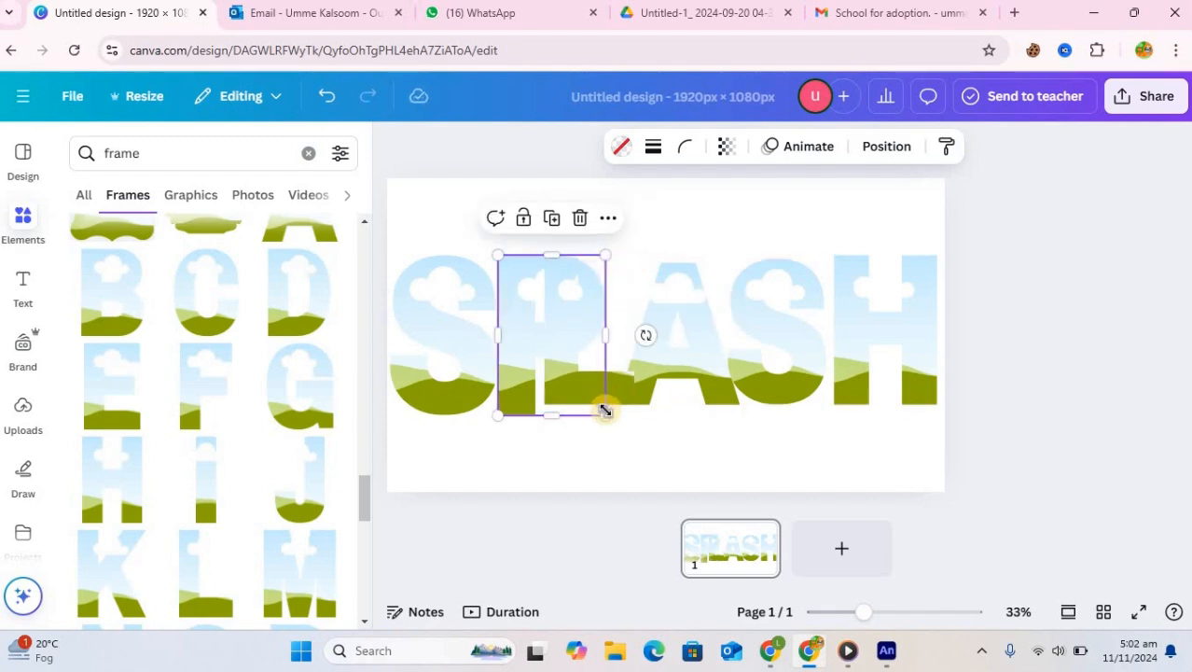
pyautogui.moveTo(607, 411); pyautogui.dragTo(561, 397)
pyautogui.moveTo(518, 338); pyautogui.dragTo(519, 362)
pyautogui.moveTo(583, 278); pyautogui.dragTo(597, 258)
pyautogui.click(497, 397)
pyautogui.moveTo(470, 387); pyautogui.dragTo(466, 367)
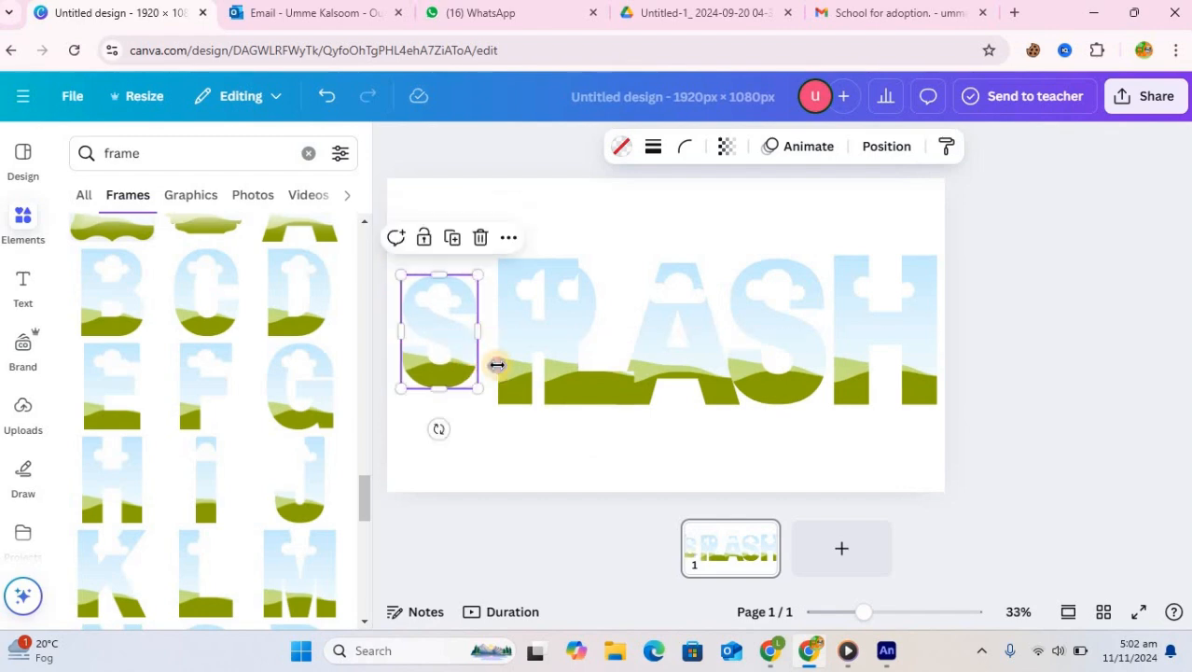
# Resize the P, L, A and second S letter frames to a uniform height along the baseline
pyautogui.click(518, 373)
pyautogui.moveTo(597, 405); pyautogui.dragTo(561, 392)
pyautogui.moveTo(504, 318); pyautogui.dragTo(484, 337)
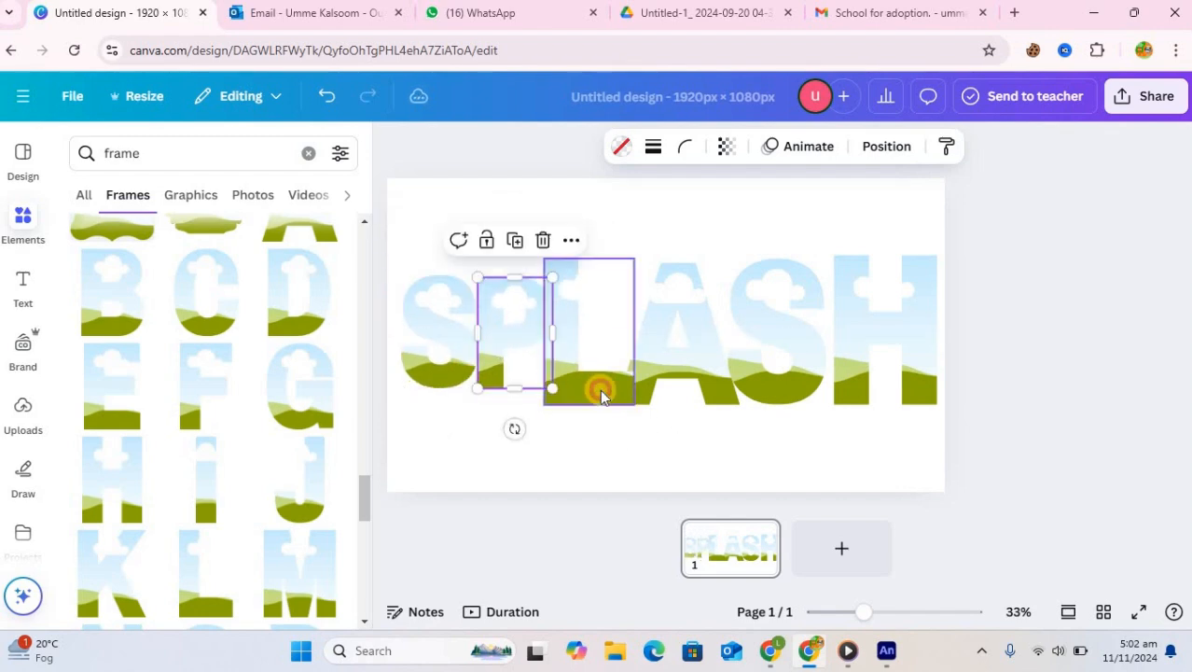
pyautogui.click(601, 391)
pyautogui.moveTo(634, 404); pyautogui.dragTo(593, 381)
pyautogui.click(718, 392)
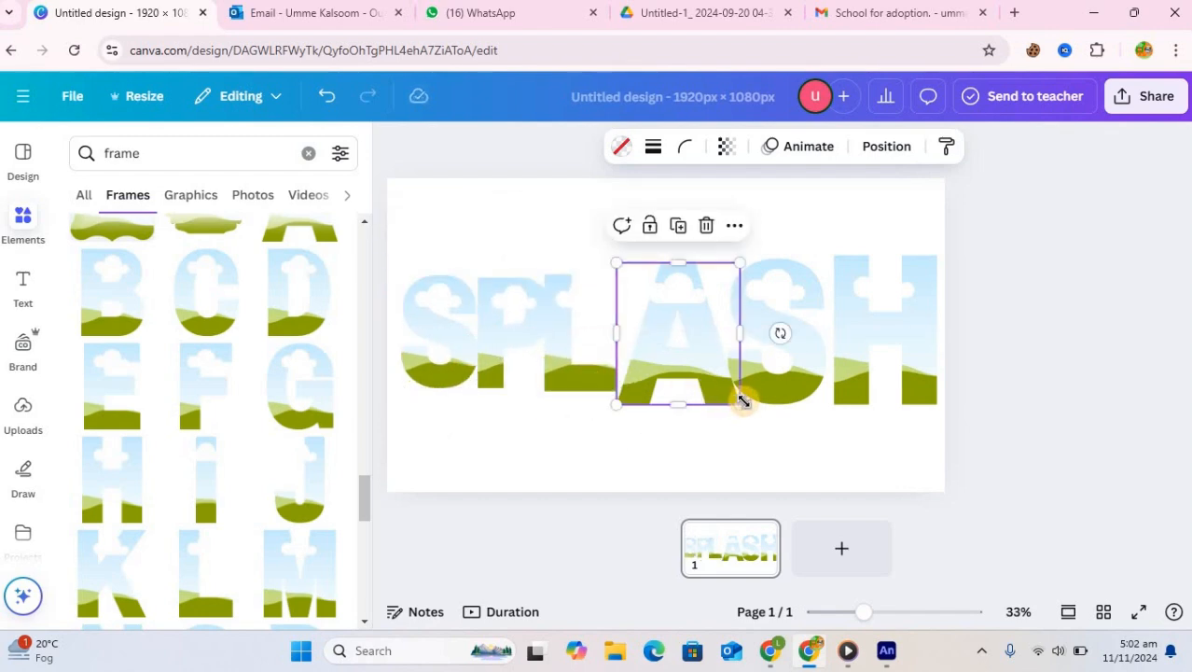
pyautogui.moveTo(739, 393); pyautogui.dragTo(724, 386)
pyautogui.moveTo(692, 338); pyautogui.dragTo(692, 340)
pyautogui.click(792, 399)
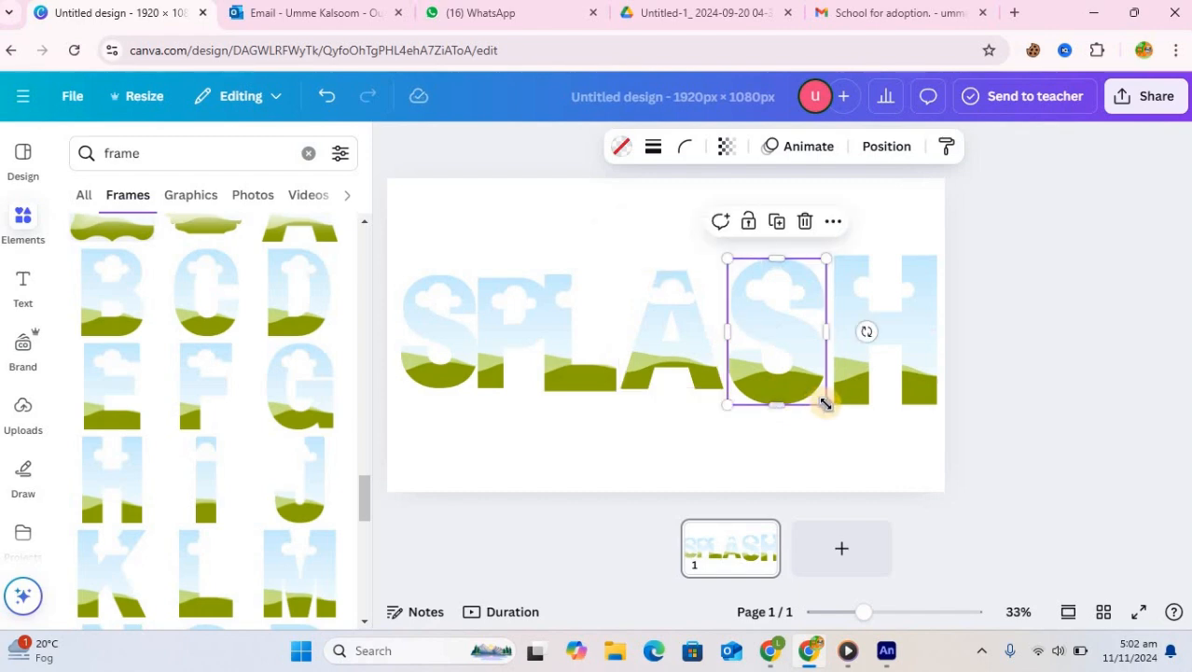
pyautogui.moveTo(824, 401); pyautogui.dragTo(792, 372)
# Resize the H letter frame and nudge the letters to close the gaps between them
pyautogui.click(929, 395)
pyautogui.moveTo(937, 403); pyautogui.dragTo(918, 360)
pyautogui.moveTo(789, 360); pyautogui.dragTo(805, 362)
pyautogui.moveTo(699, 366); pyautogui.dragTo(710, 366)
pyautogui.moveTo(587, 378); pyautogui.dragTo(595, 380)
pyautogui.click(496, 348)
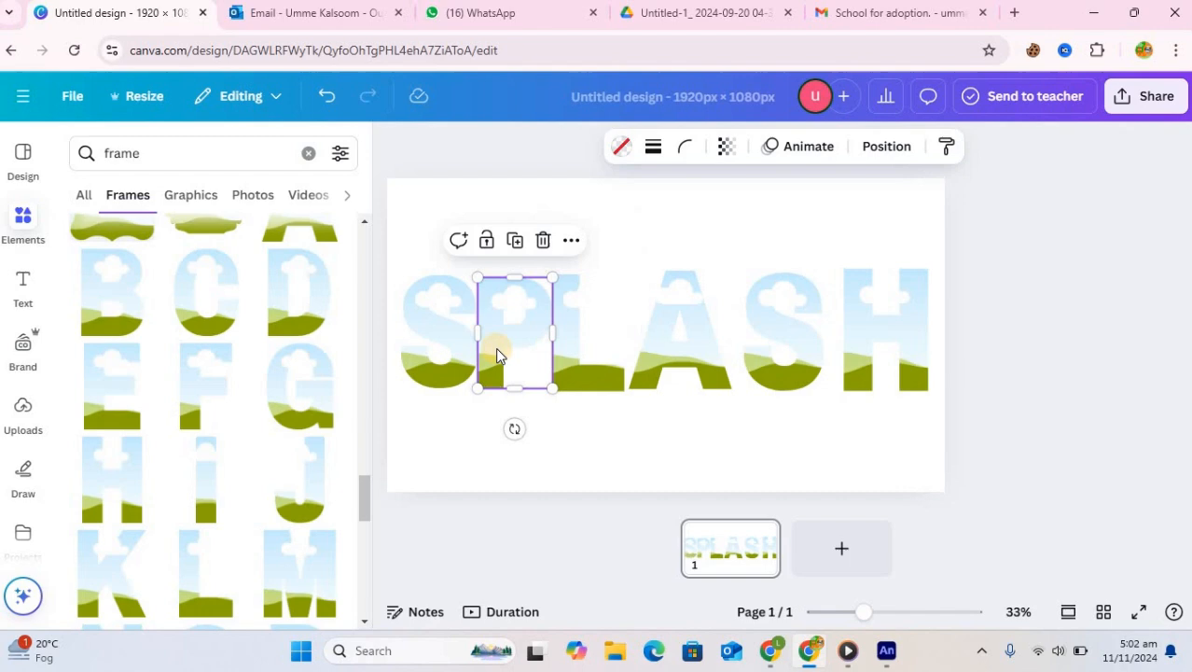
# Adjust the spacing between all letters of SPLASH so they are evenly distributed across the canvas
pyautogui.click(788, 365)
pyautogui.moveTo(904, 371); pyautogui.dragTo(914, 371)
pyautogui.moveTo(814, 370); pyautogui.dragTo(824, 371)
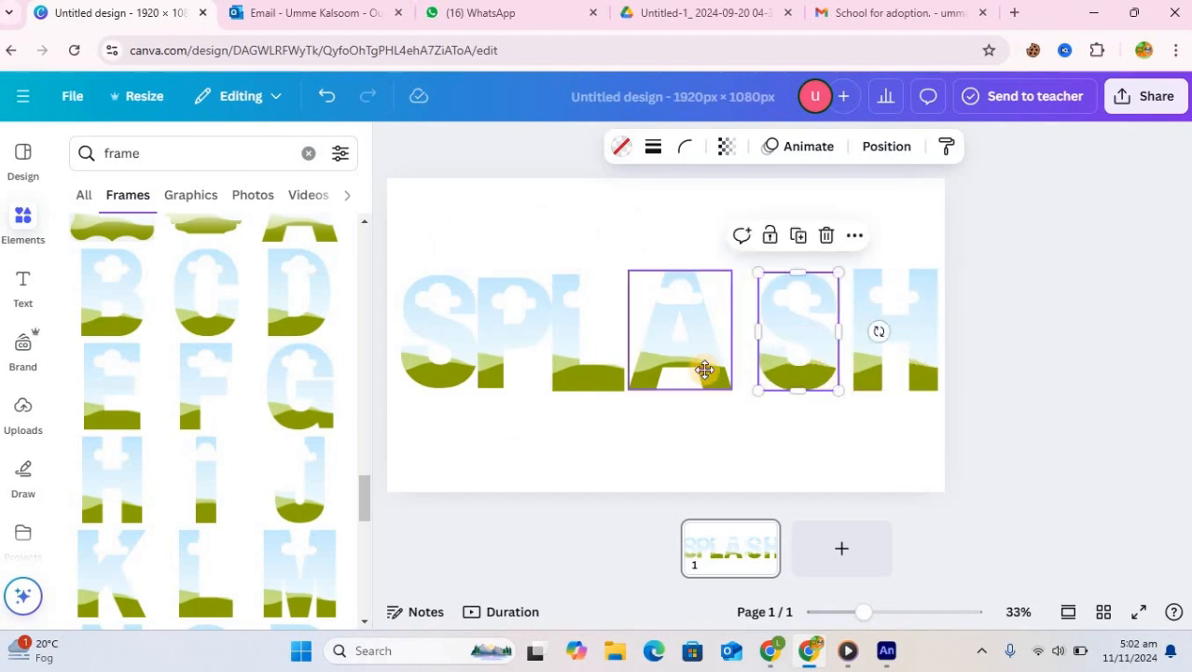
pyautogui.moveTo(704, 371); pyautogui.dragTo(716, 372)
pyautogui.moveTo(597, 379); pyautogui.dragTo(606, 379)
pyautogui.click(511, 370)
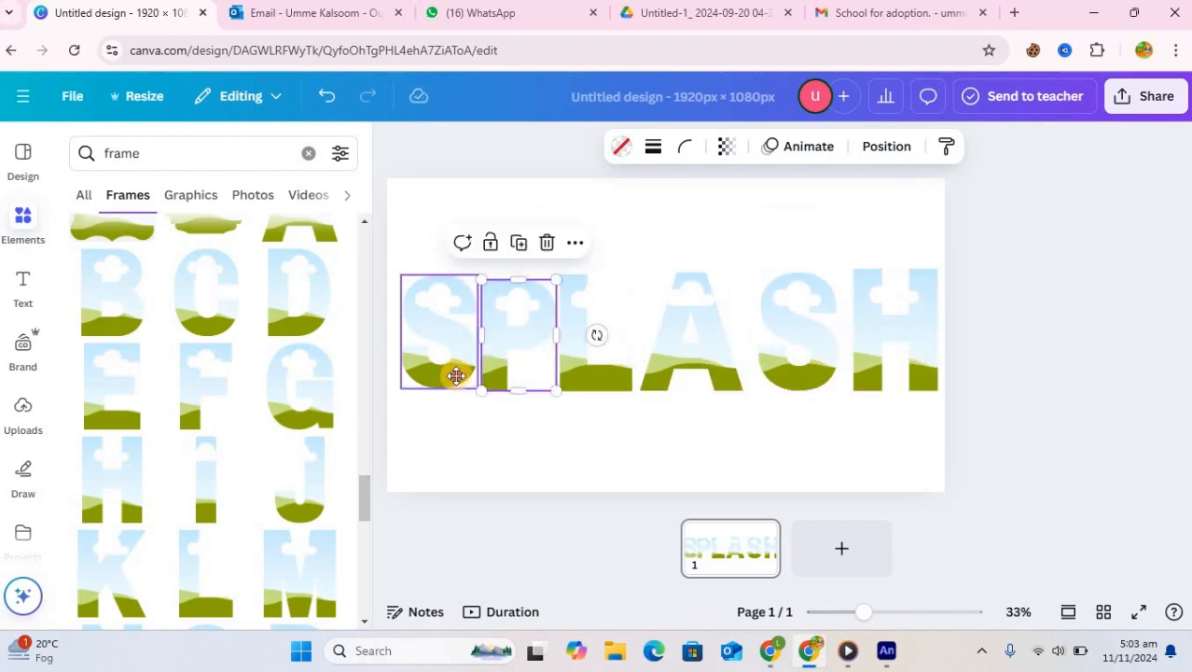
pyautogui.moveTo(456, 372); pyautogui.dragTo(454, 375)
# Search the elements for "color splash" and browse the video results
pyautogui.click(86, 156)
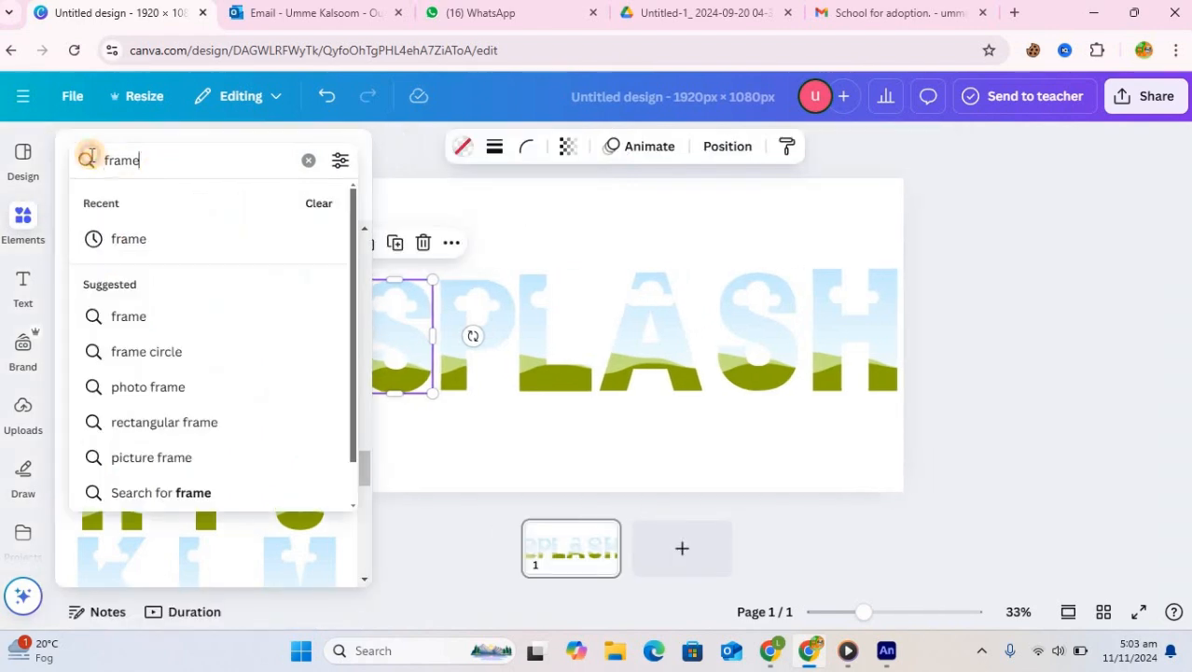
pyautogui.write('s')
pyautogui.press('BackSpace')
pyautogui.write('color splash')
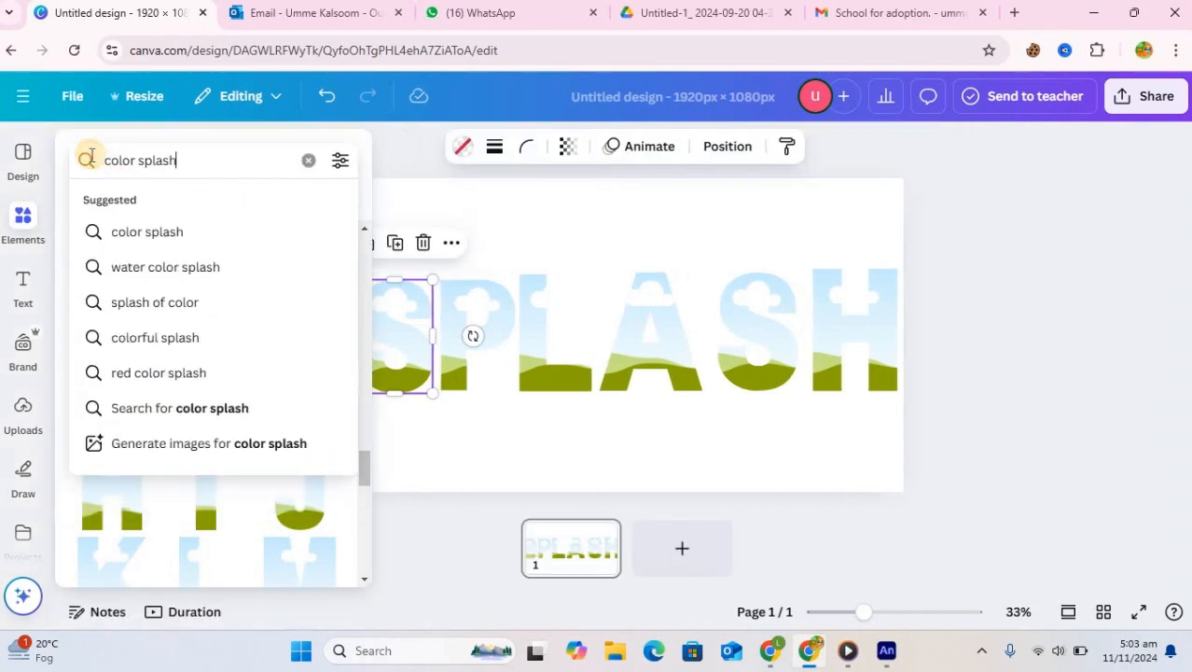
pyautogui.press('Return')
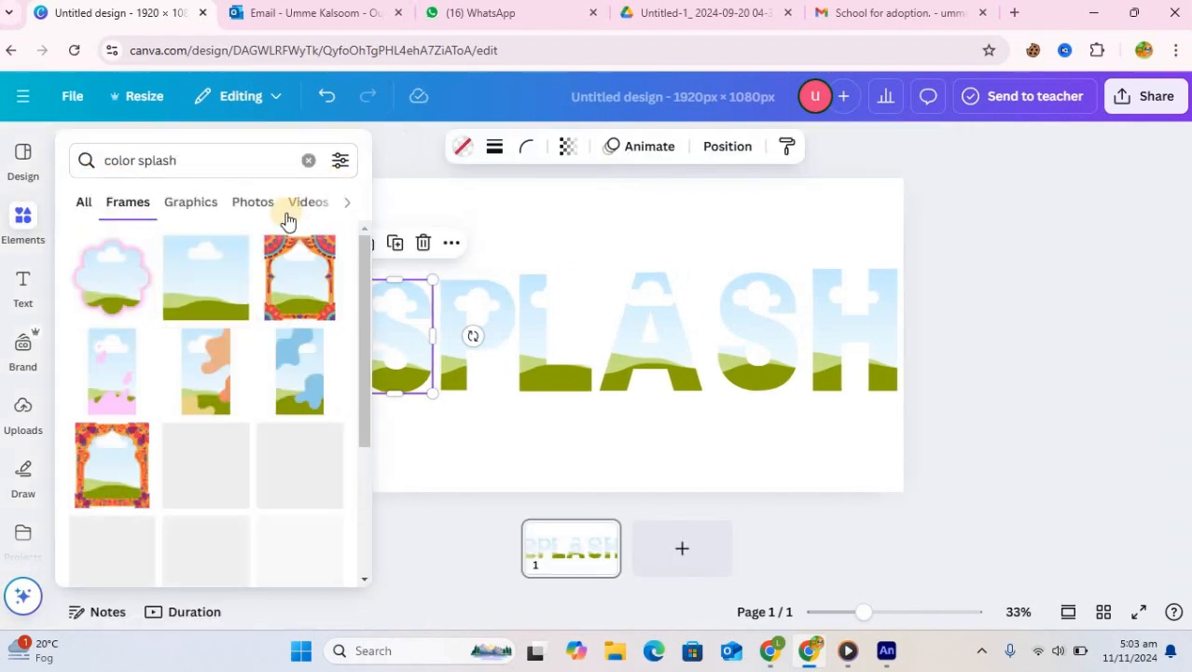
pyautogui.click(304, 203)
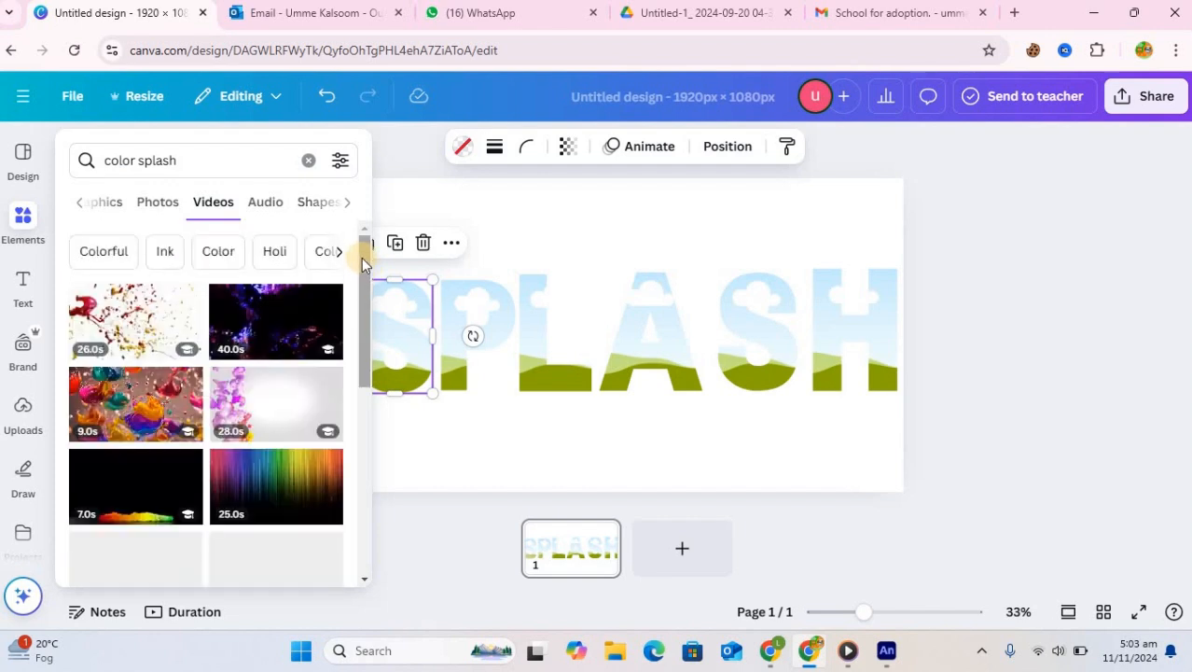
pyautogui.moveTo(362, 259)
pyautogui.mouseDown()
pyautogui.moveTo(375, 429)
pyautogui.moveTo(364, 366)
pyautogui.moveTo(366, 534)
pyautogui.moveTo(374, 518)
pyautogui.moveTo(383, 543)
pyautogui.mouseUp()
pyautogui.scroll(5, 363, 476)
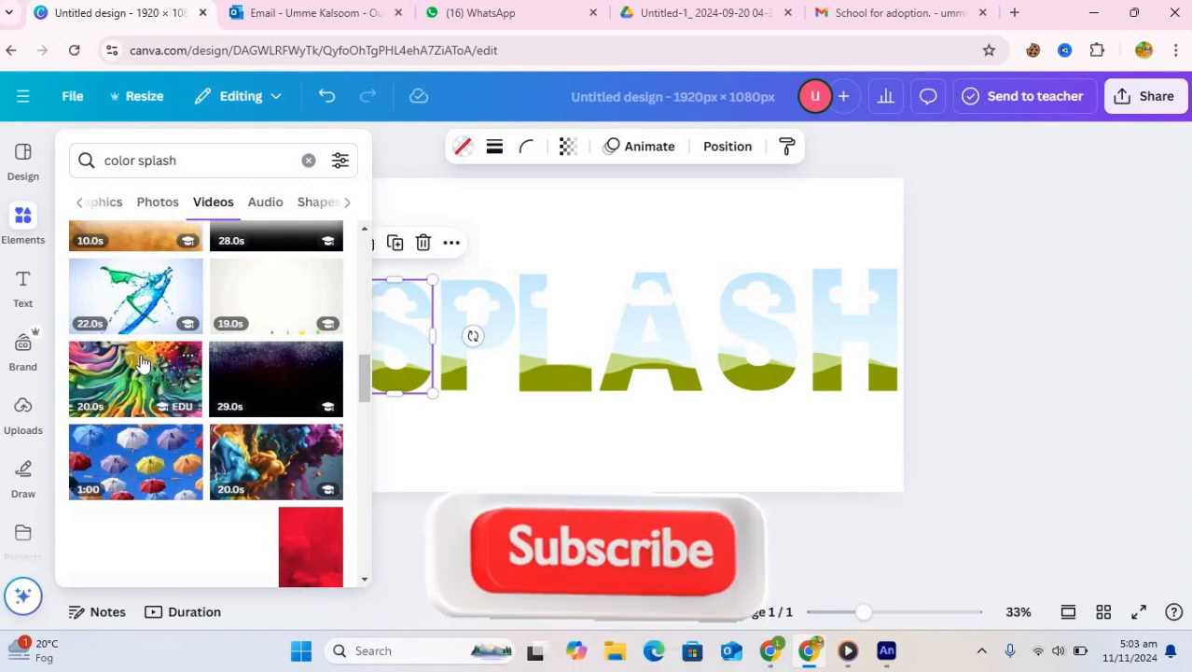
# Drop the colourful swirl video into each SPLASH letter frame until all letters are filled
pyautogui.moveTo(142, 365)
pyautogui.mouseDown()
pyautogui.moveTo(238, 372)
pyautogui.moveTo(359, 353)
pyautogui.moveTo(389, 322)
pyautogui.moveTo(381, 295)
pyautogui.moveTo(425, 375)
pyautogui.mouseUp()
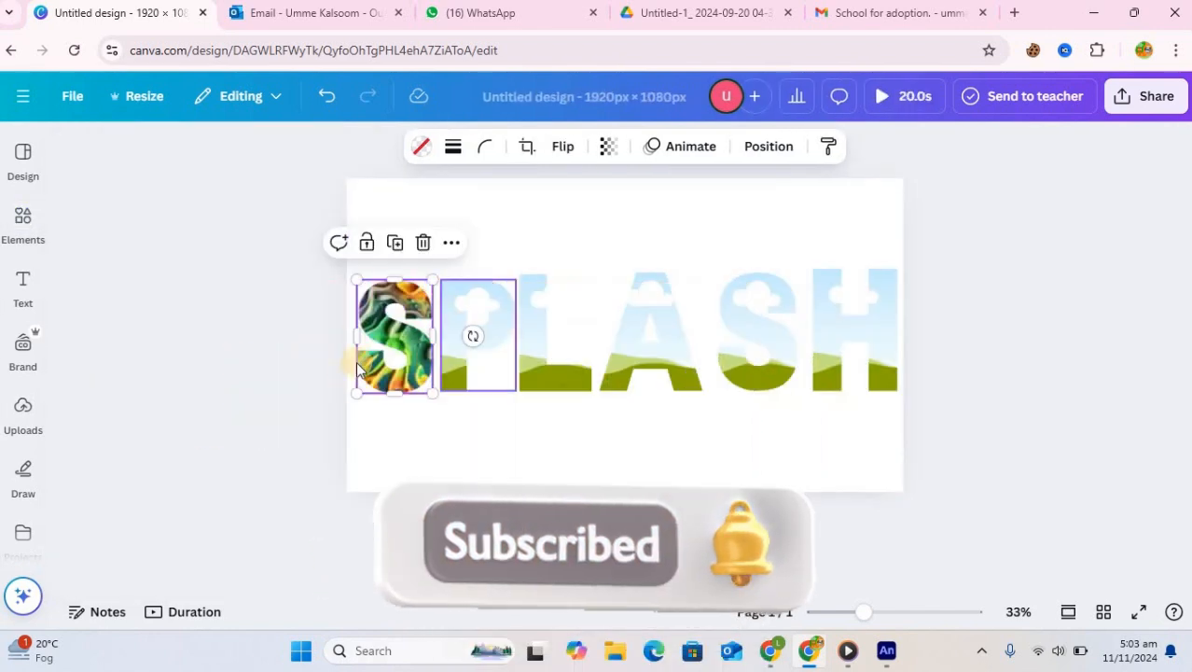
pyautogui.click(31, 233)
pyautogui.moveTo(145, 378); pyautogui.dragTo(574, 322)
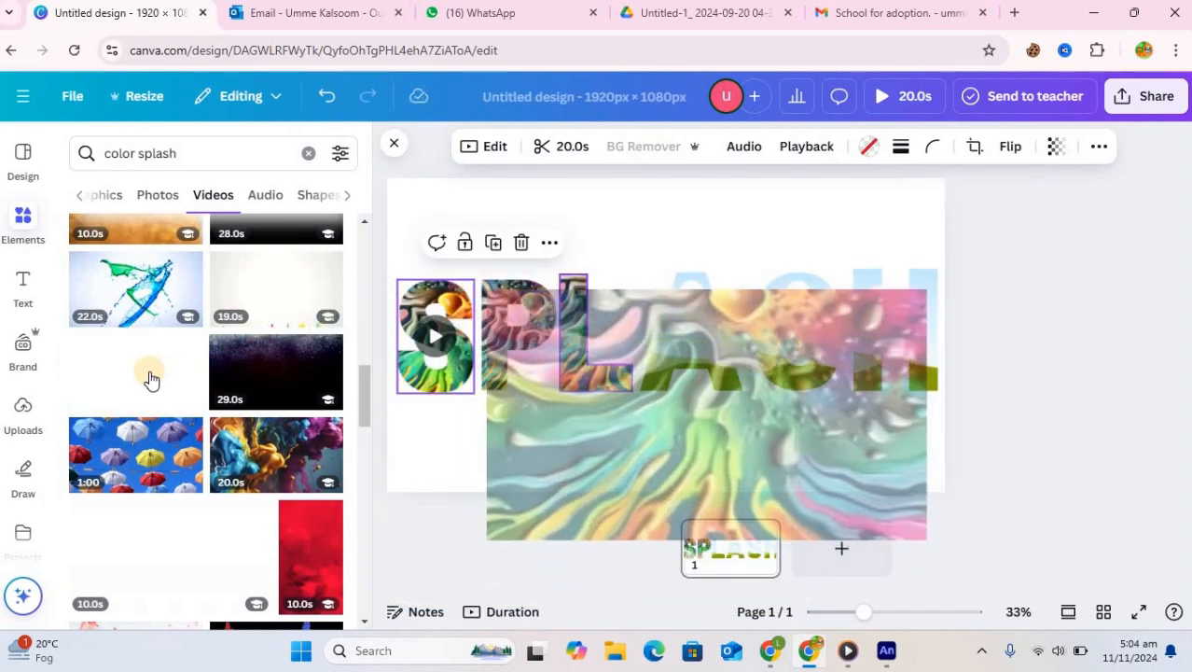
pyautogui.moveTo(149, 375); pyautogui.dragTo(690, 300)
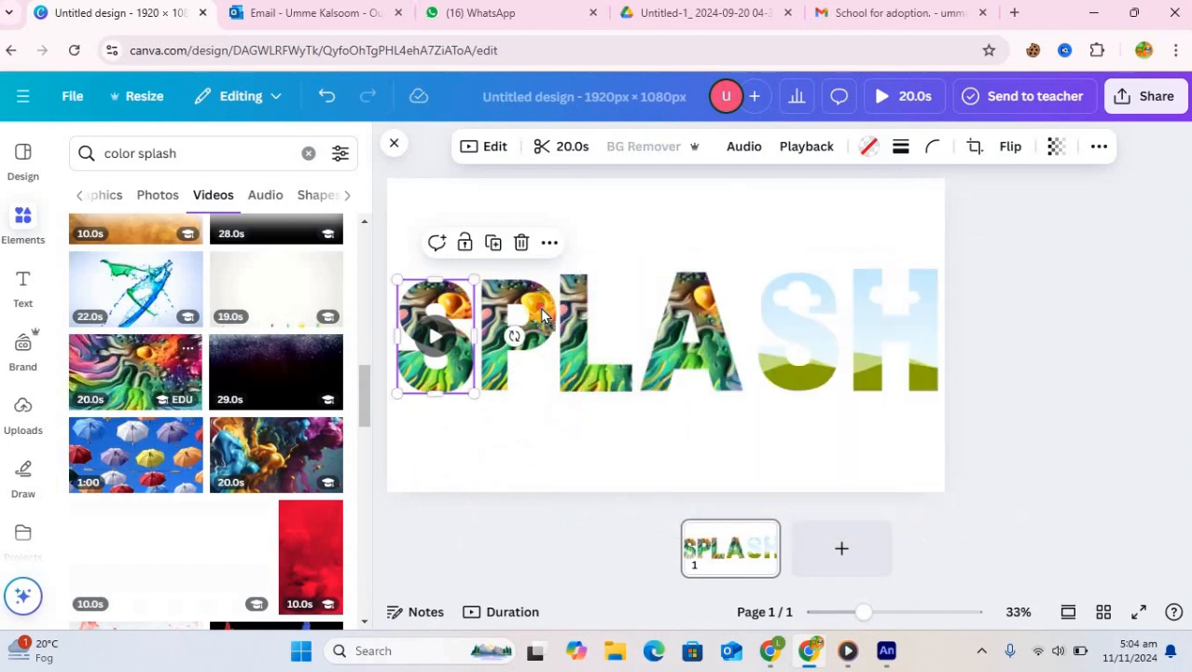
pyautogui.moveTo(135, 373); pyautogui.dragTo(895, 301)
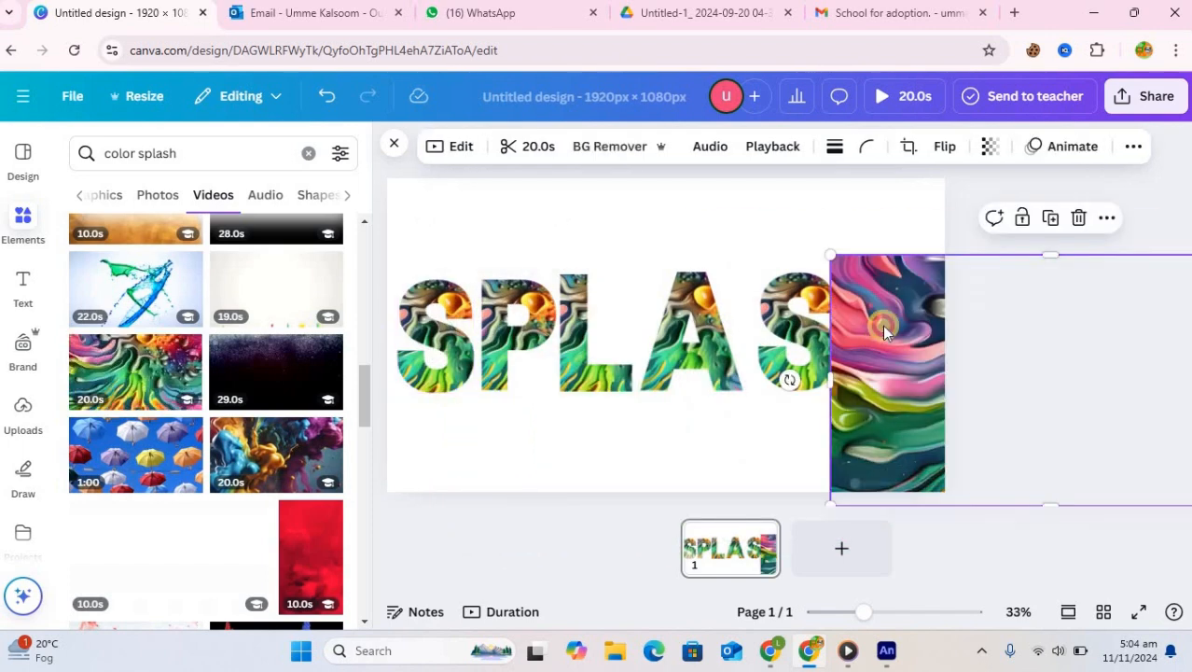
pyautogui.click(524, 224)
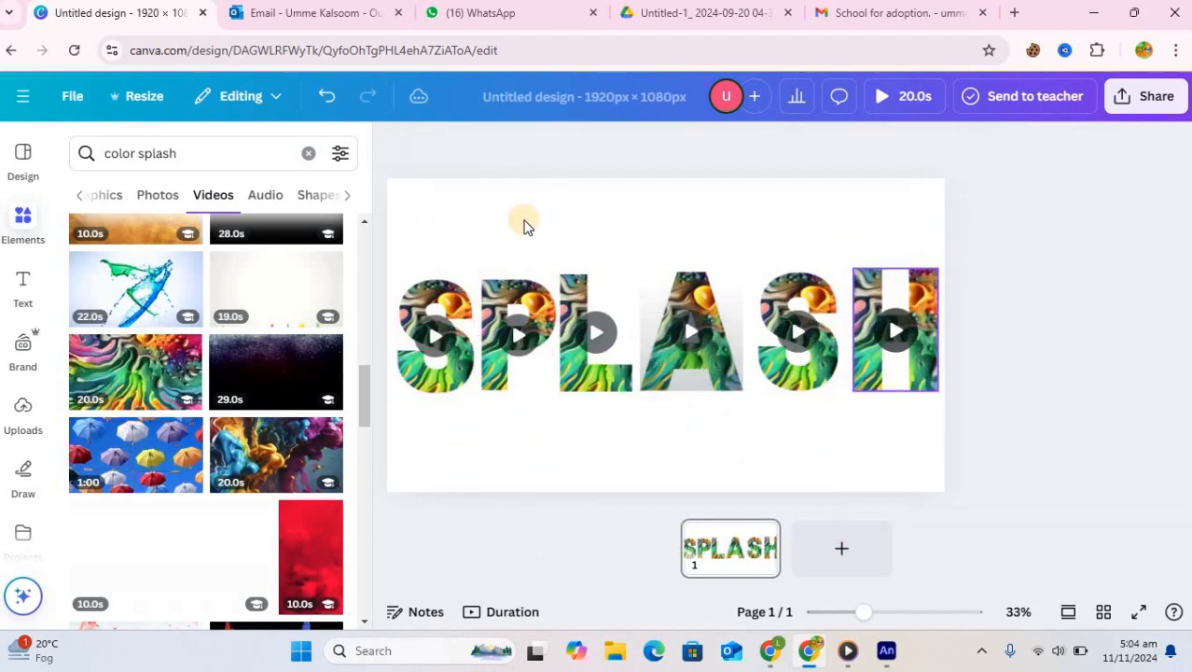
# Reposition the video inside the first S and P letter frames
pyautogui.click(464, 280)
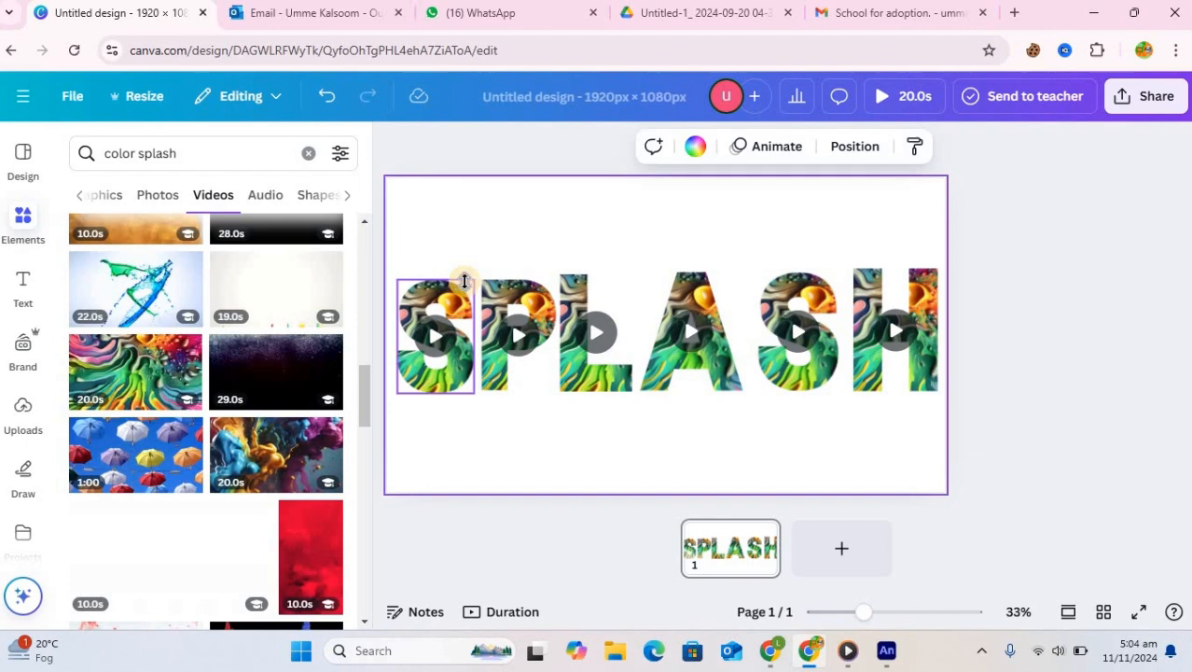
pyautogui.click(463, 281)
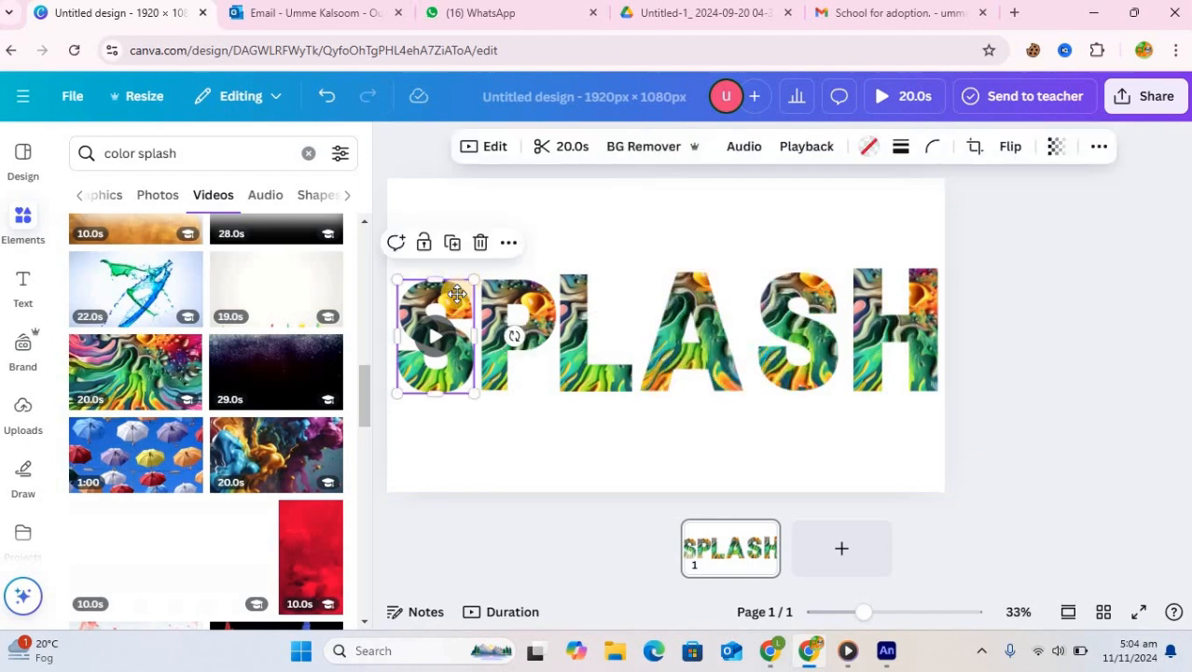
pyautogui.doubleClick(456, 294)
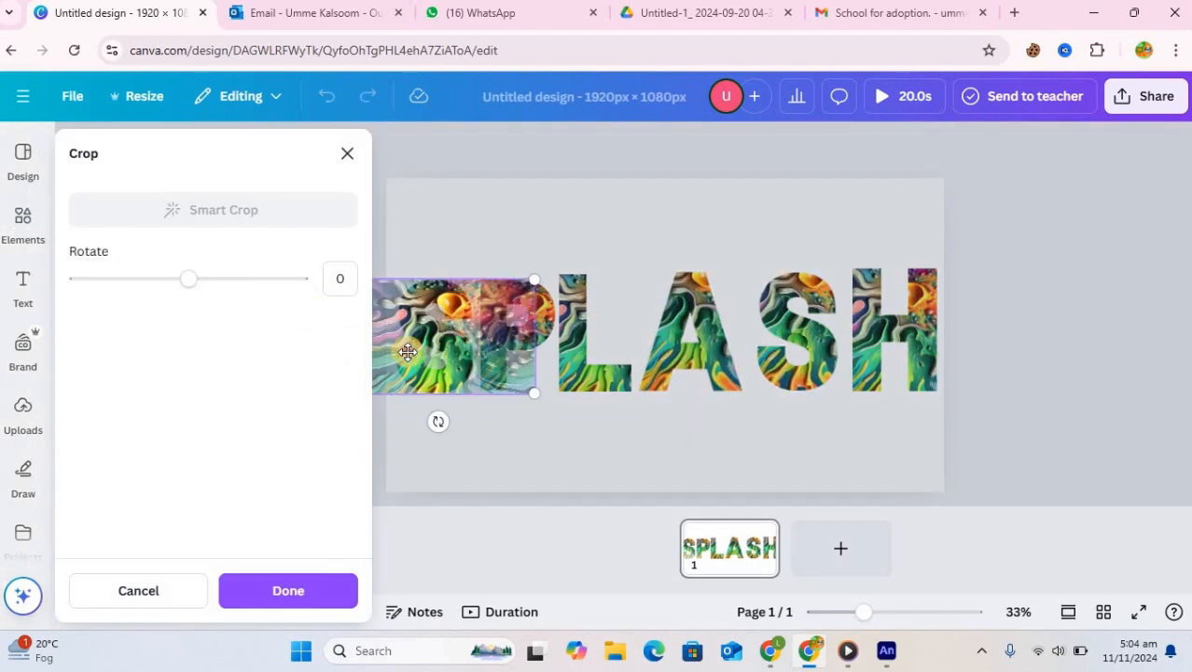
pyautogui.moveTo(407, 352); pyautogui.dragTo(386, 335)
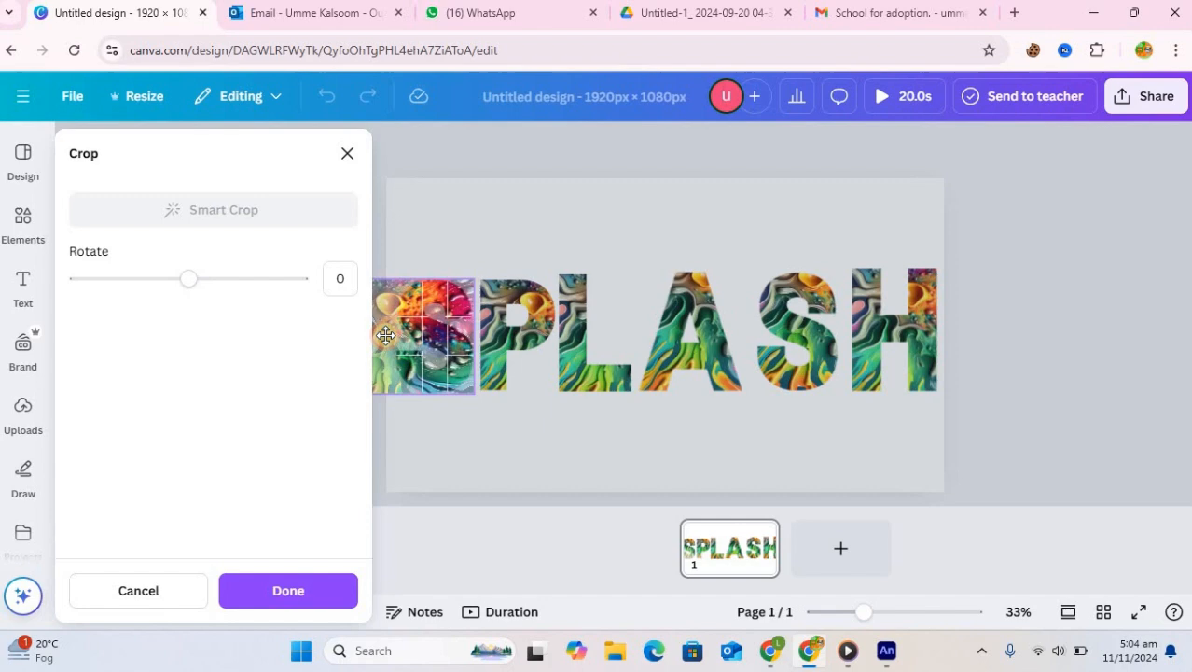
pyautogui.click(518, 341)
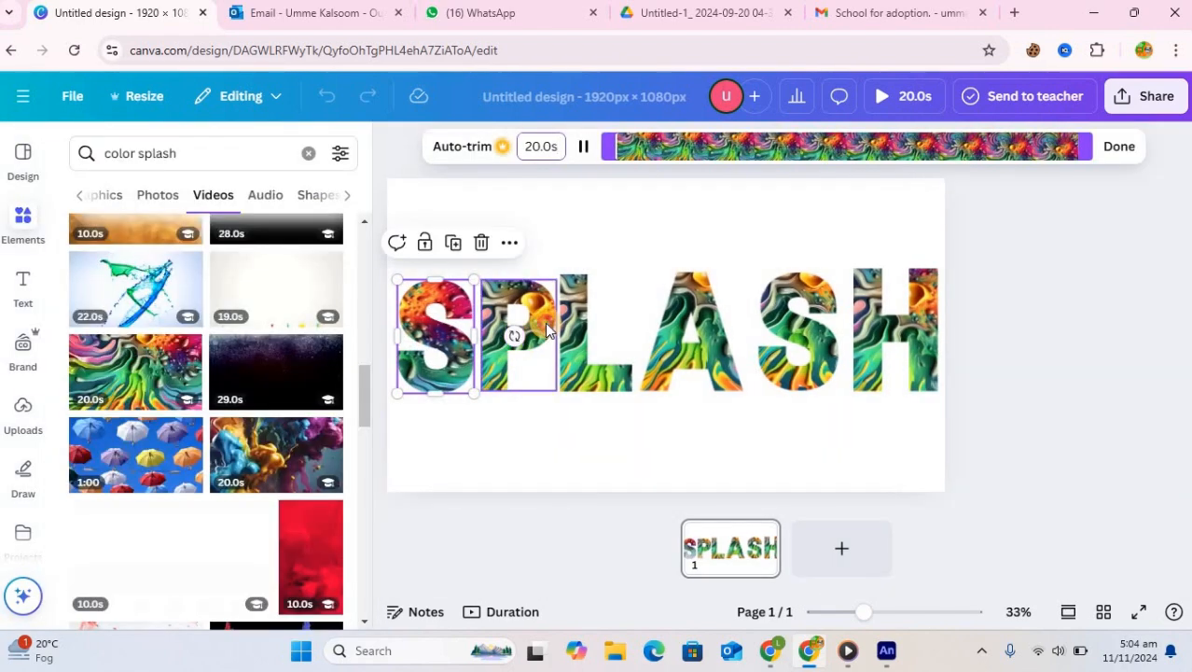
pyautogui.click(545, 322)
pyautogui.doubleClick(545, 321)
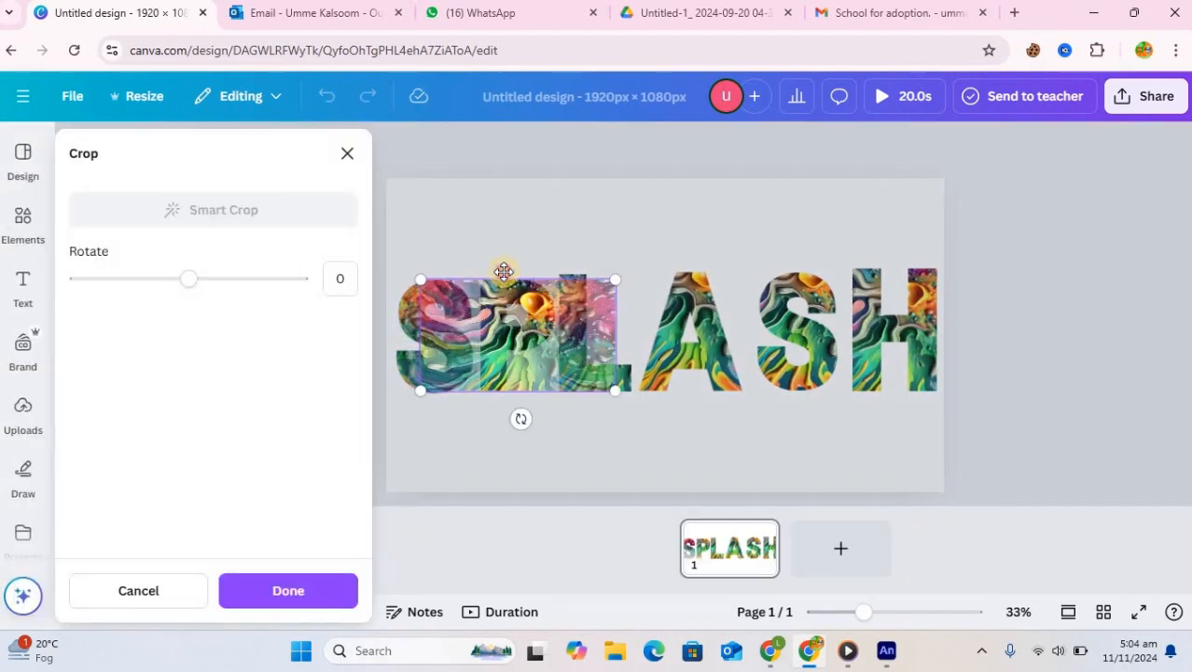
pyautogui.moveTo(503, 271); pyautogui.dragTo(696, 379)
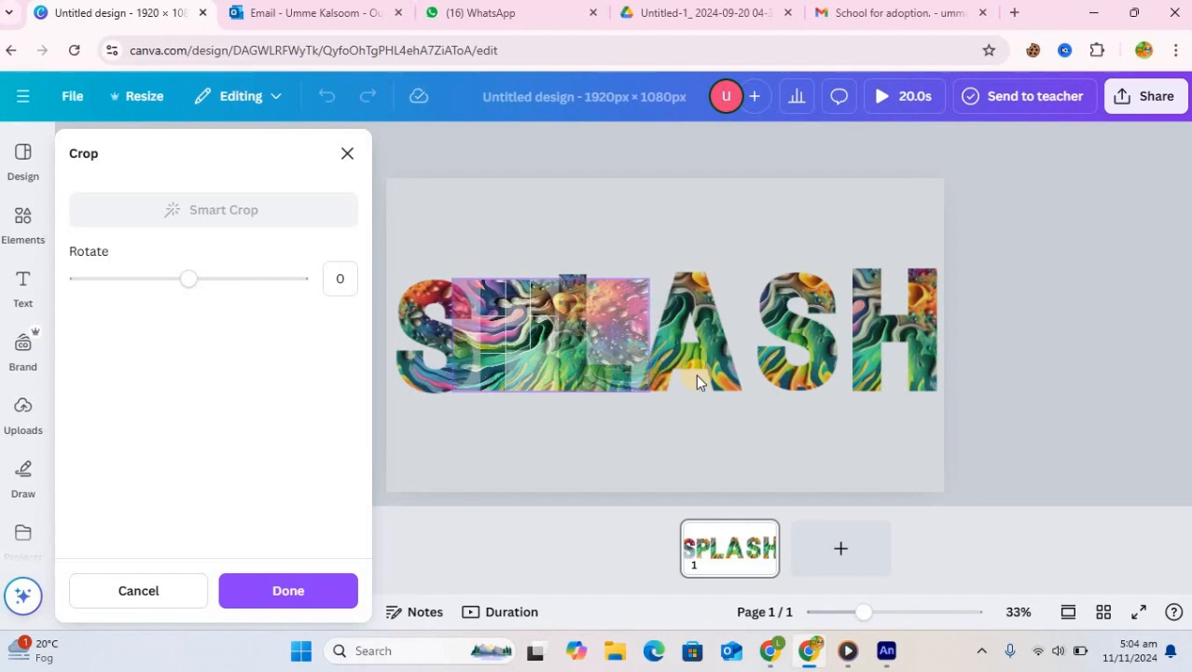
# Reposition the video inside the A and H letter frames
pyautogui.doubleClick(710, 341)
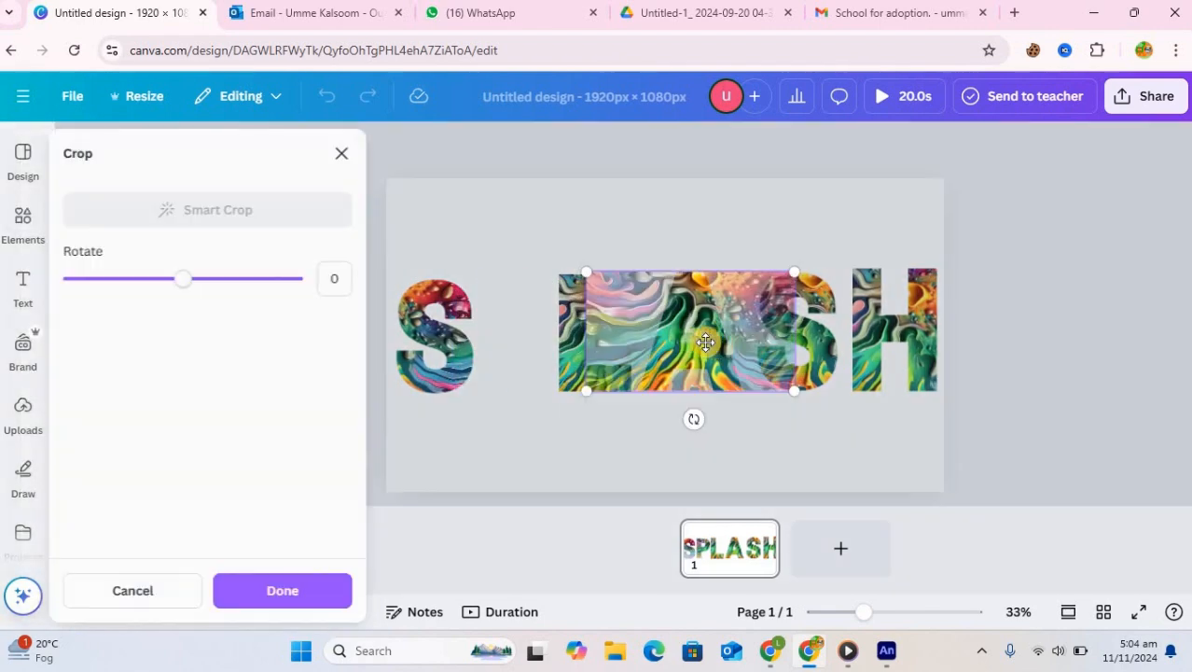
pyautogui.moveTo(722, 326); pyautogui.dragTo(848, 407)
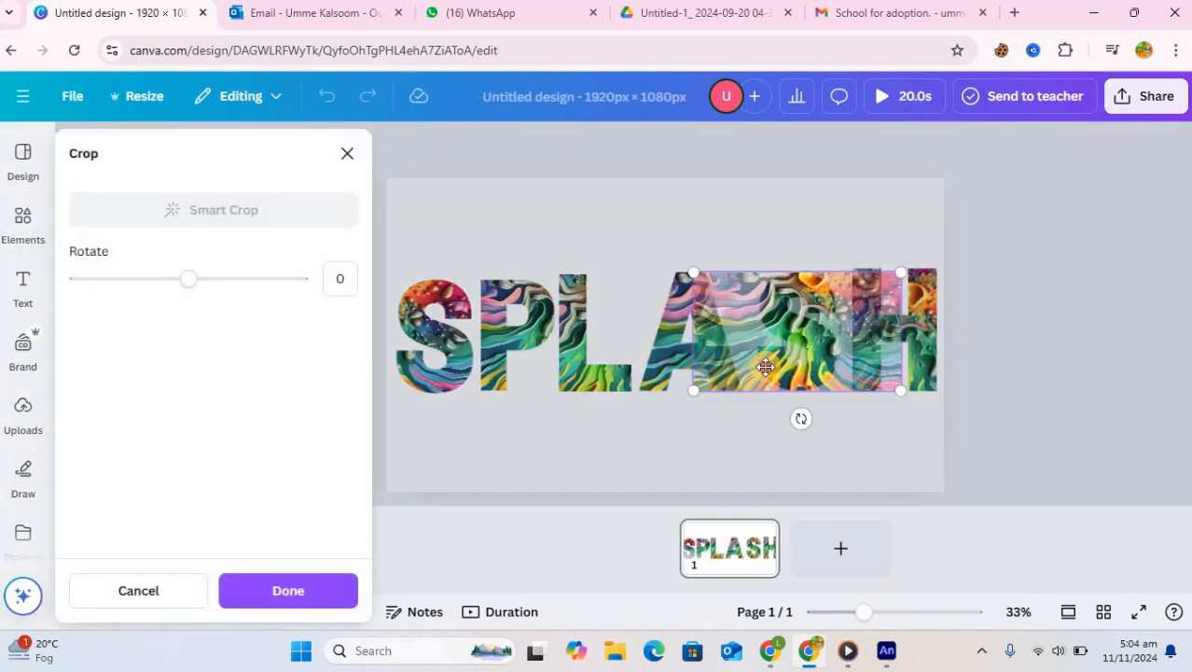
pyautogui.moveTo(765, 367)
pyautogui.mouseDown()
pyautogui.moveTo(750, 378)
pyautogui.moveTo(770, 390)
pyautogui.moveTo(735, 389)
pyautogui.mouseUp()
pyautogui.click(821, 430)
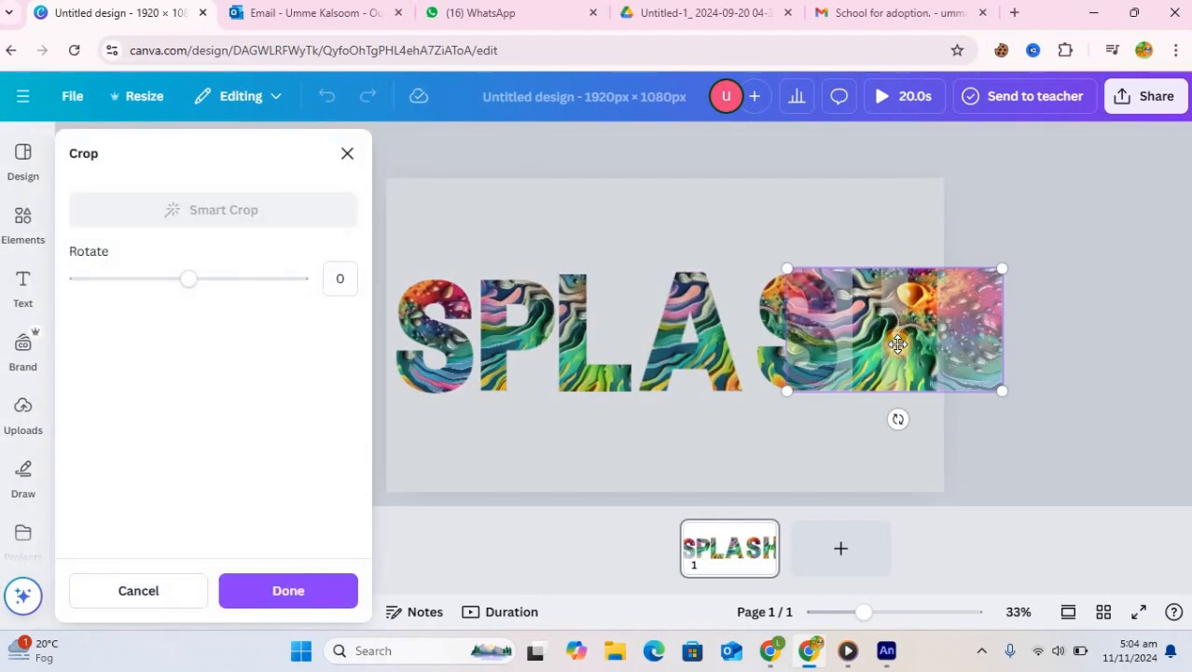
pyautogui.moveTo(815, 337); pyautogui.dragTo(770, 349)
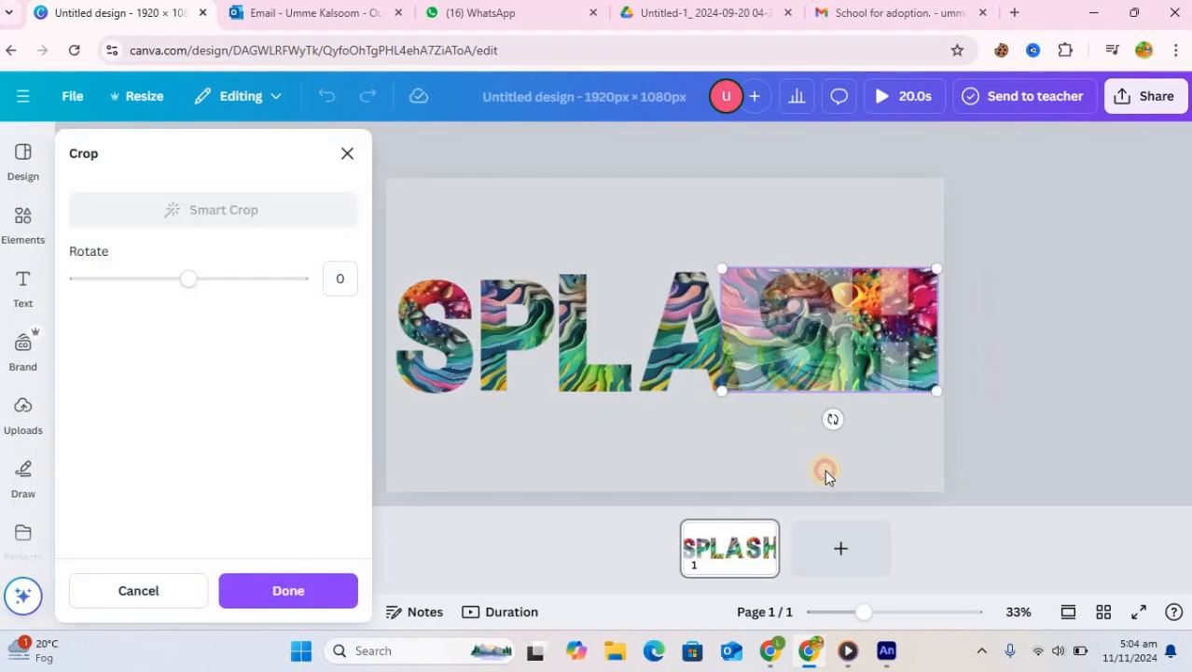
pyautogui.click(698, 252)
pyautogui.click(650, 233)
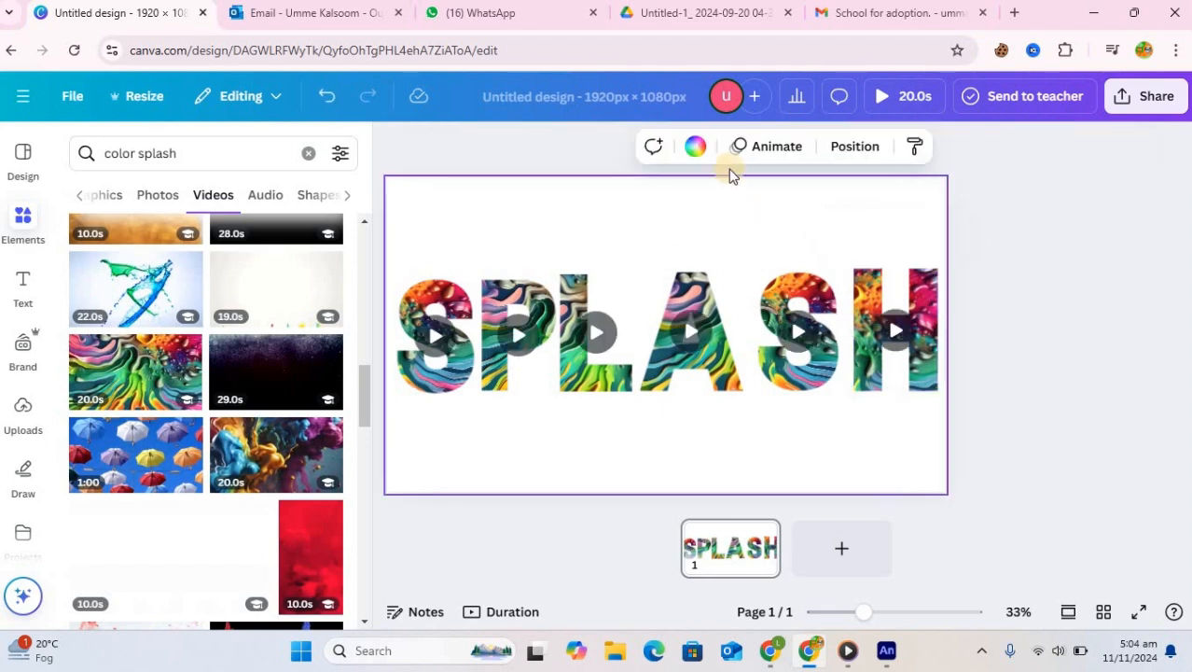
# Set the page background colour to black
pyautogui.click(700, 148)
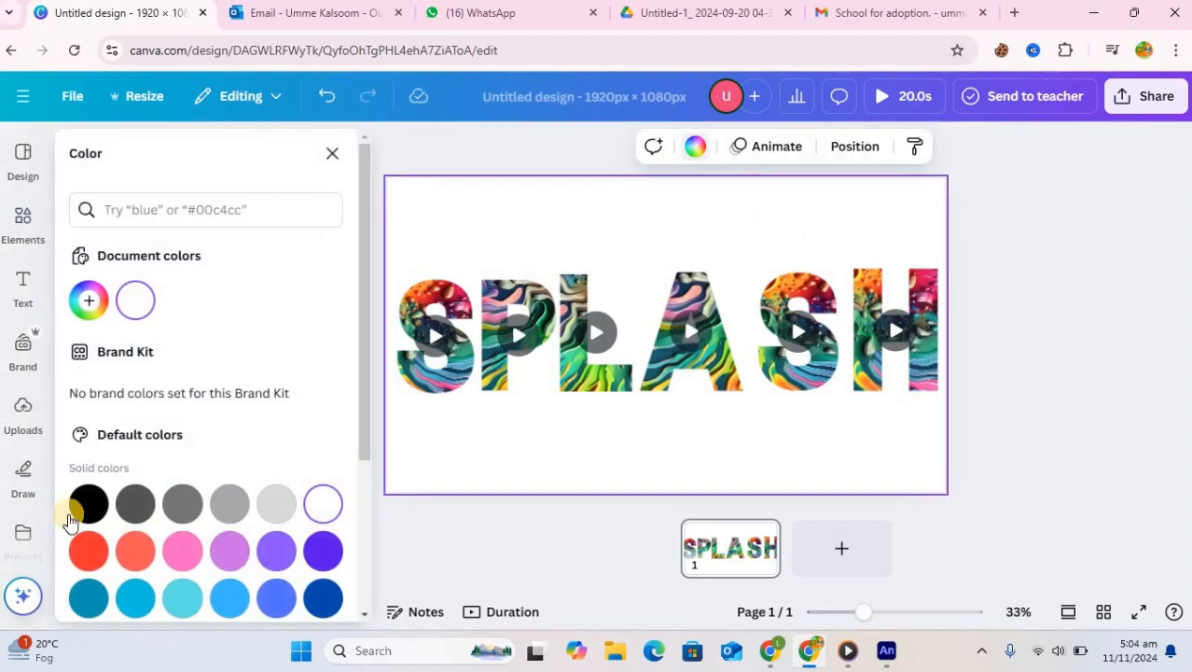
pyautogui.click(90, 505)
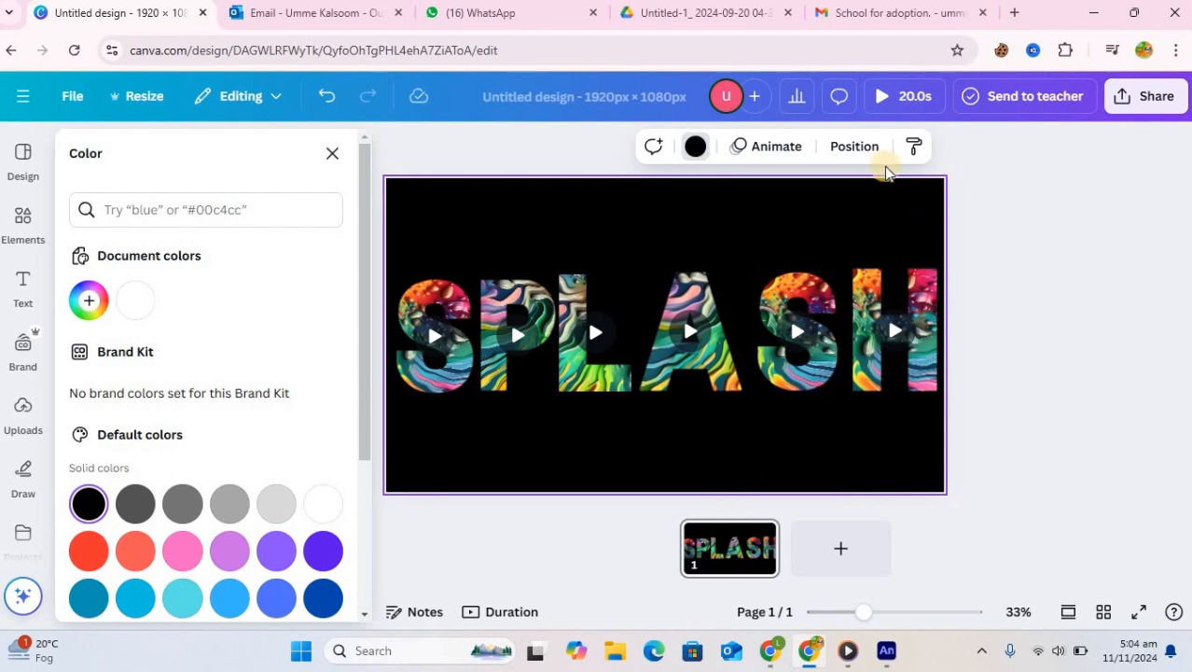
# Play a preview of the animated SPLASH design
pyautogui.click(895, 105)
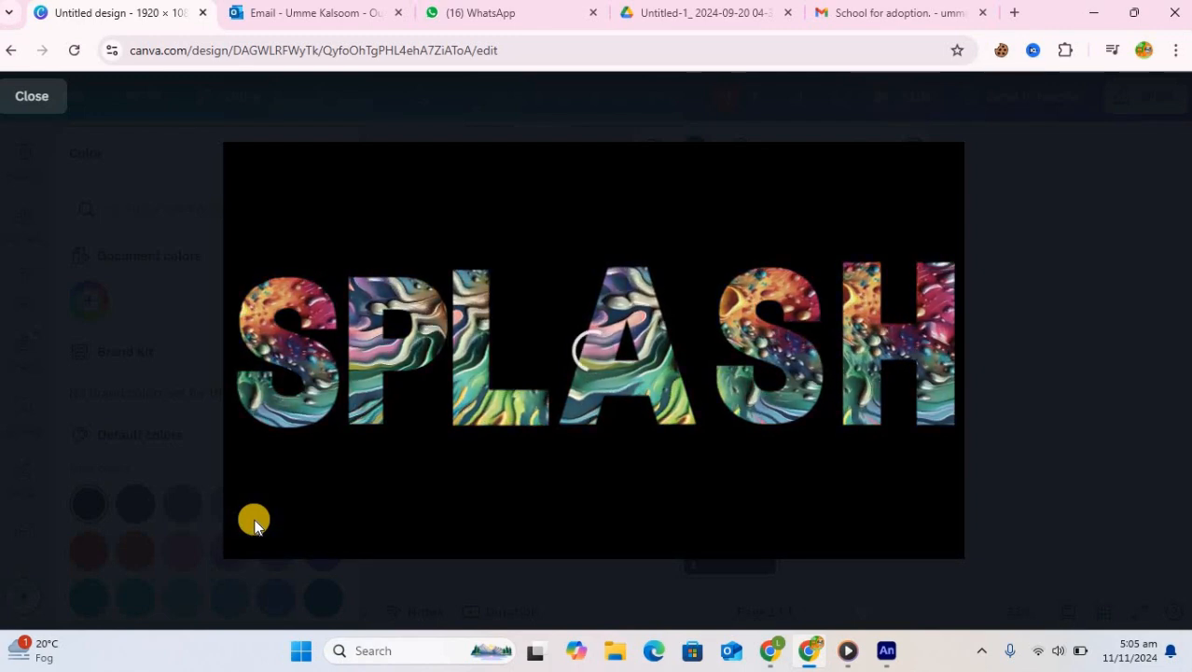
pyautogui.moveTo(693, 513)
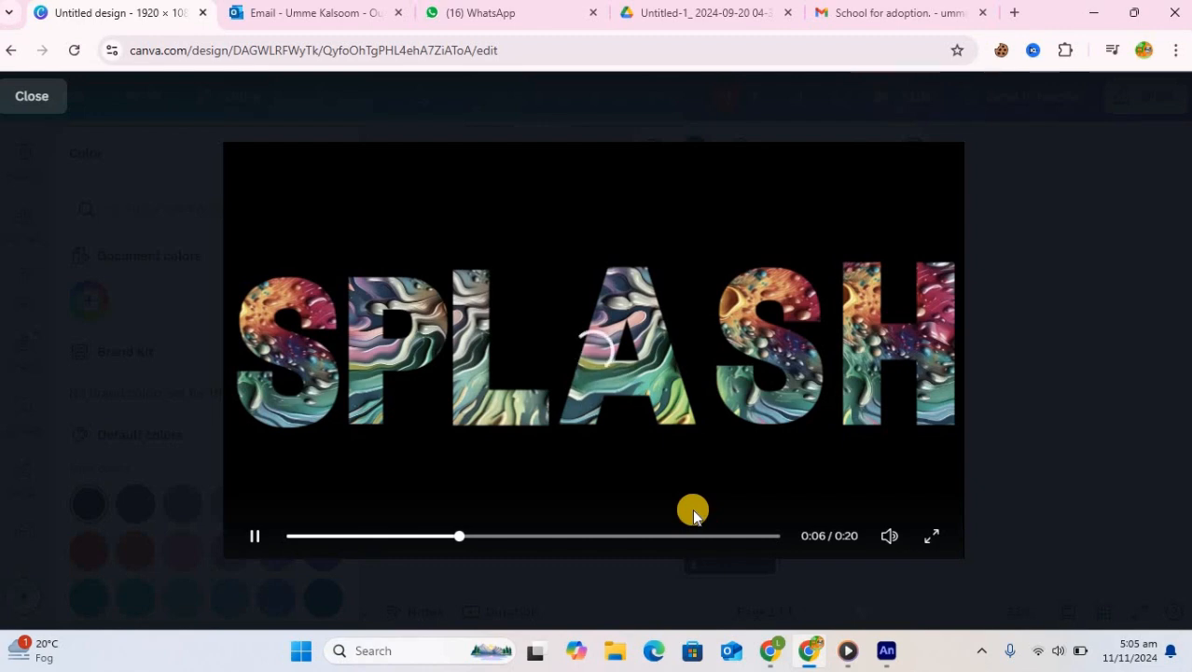